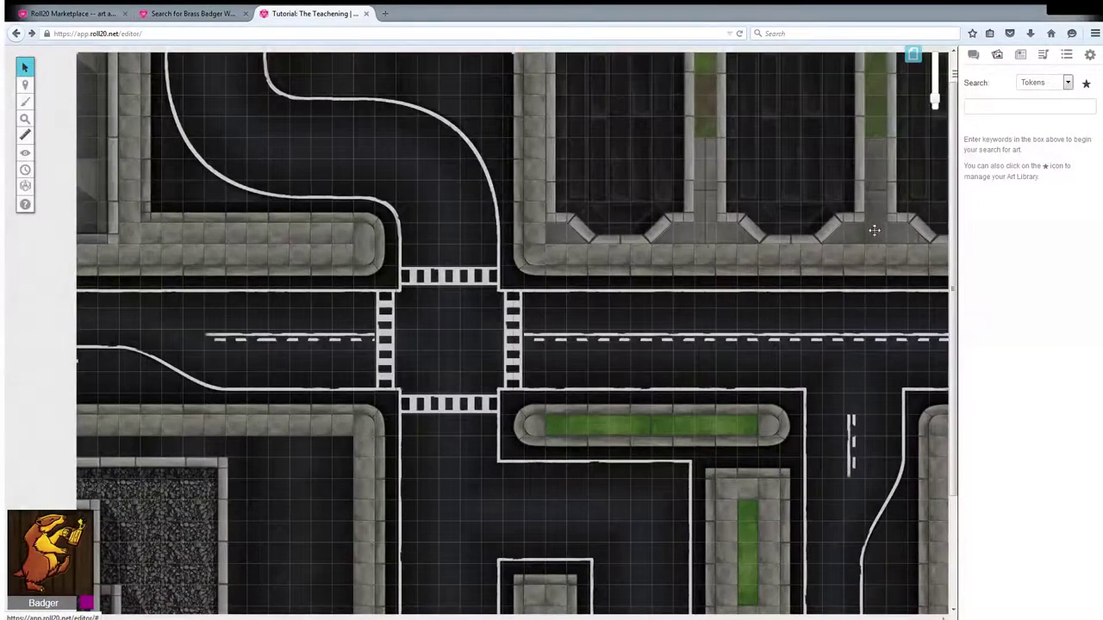
- Switch to the City Map page marked for players and open the personal art library beside the map
left_click(912, 56)
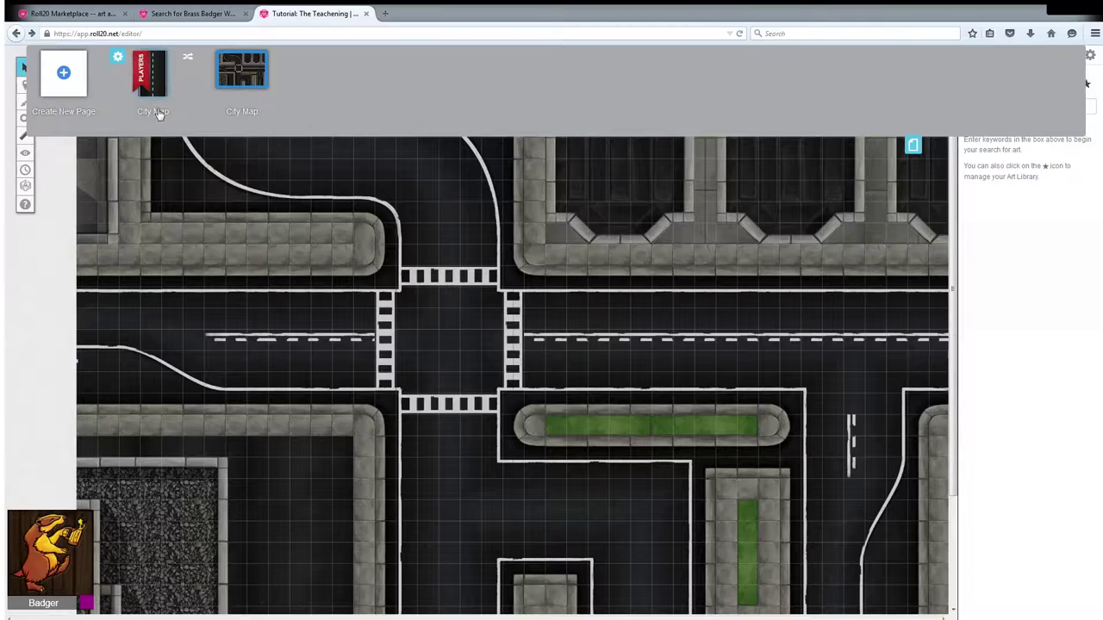
left_click(158, 108)
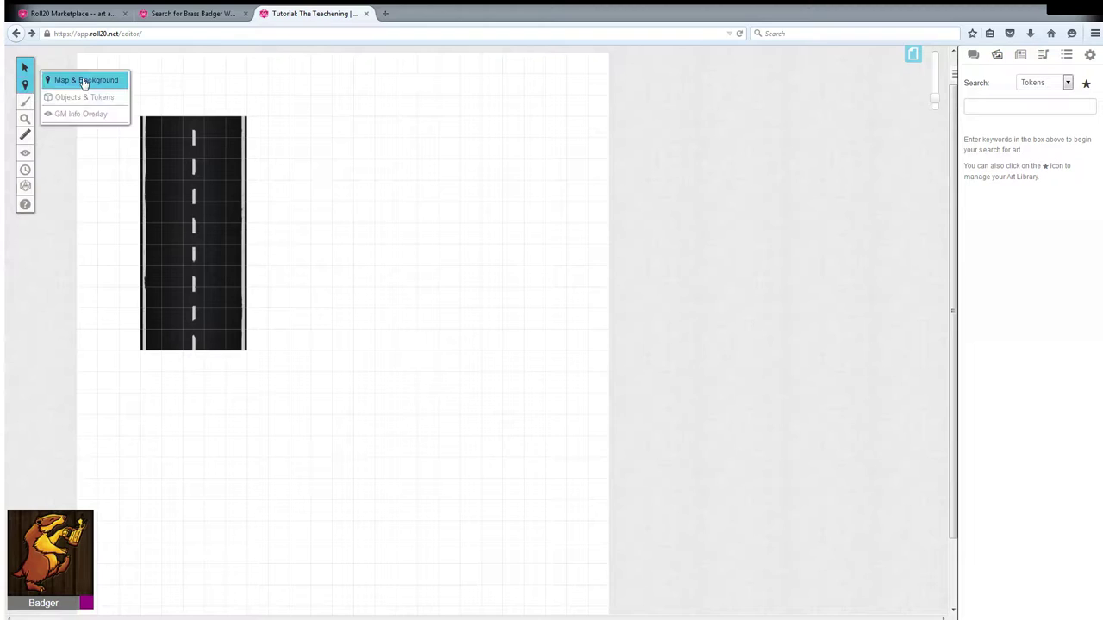
mouse_move(42, 84)
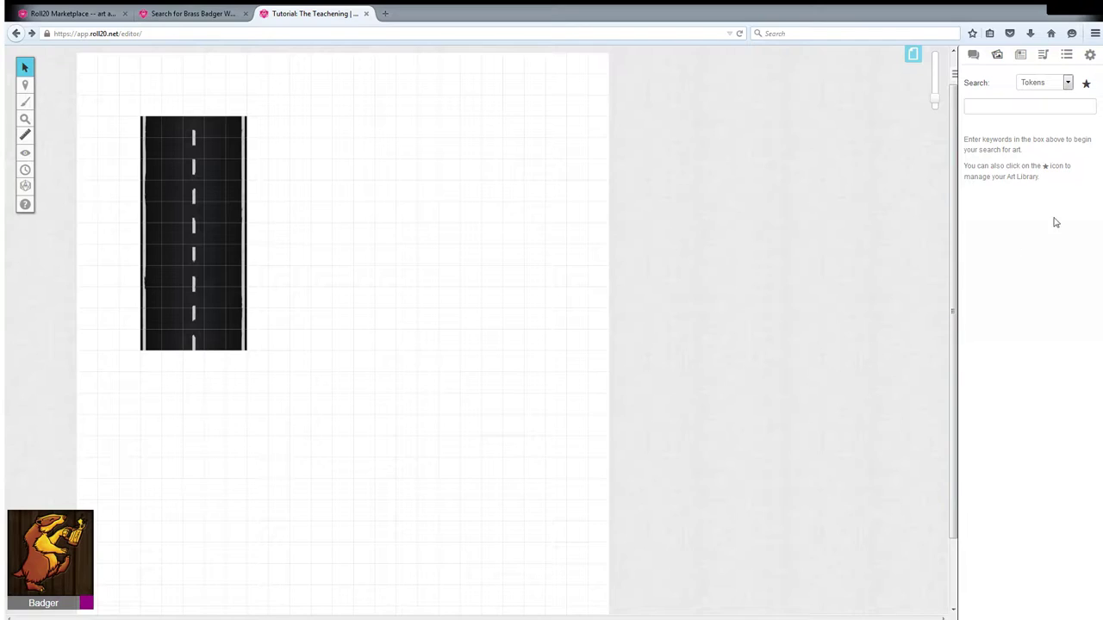
left_click(1087, 86)
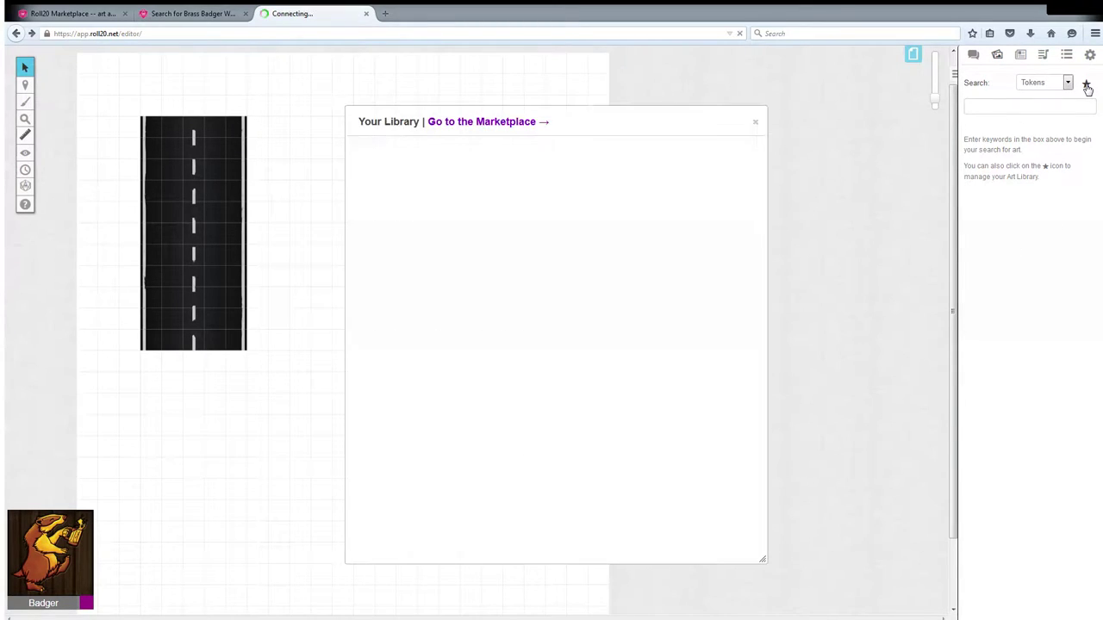
left_click_drag(633, 122, 800, 89)
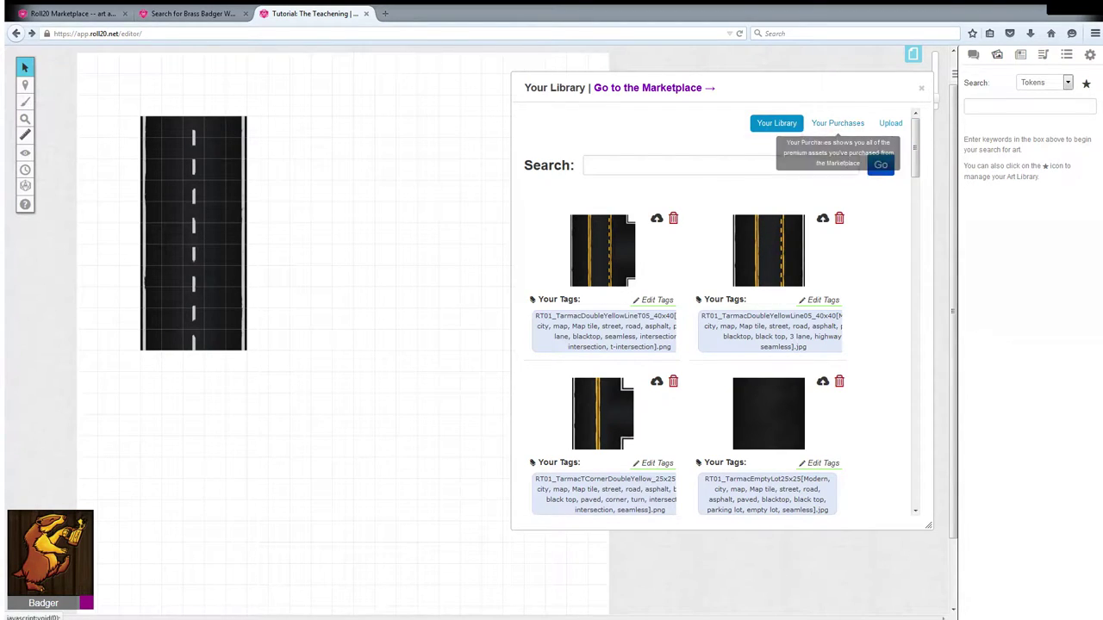
- Add the white-dashed tarmac T-corner tile, stretch it one grid square taller, and join it to the upper end of the road
left_click_drag(915, 137, 912, 229)
left_click(785, 208)
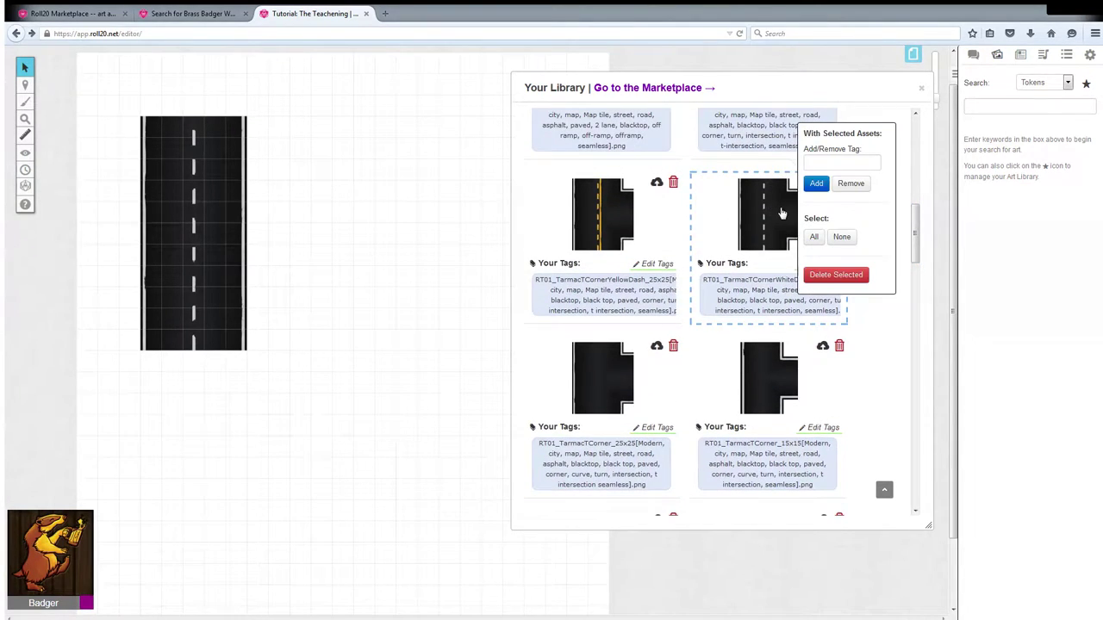
left_click_drag(781, 213, 377, 203)
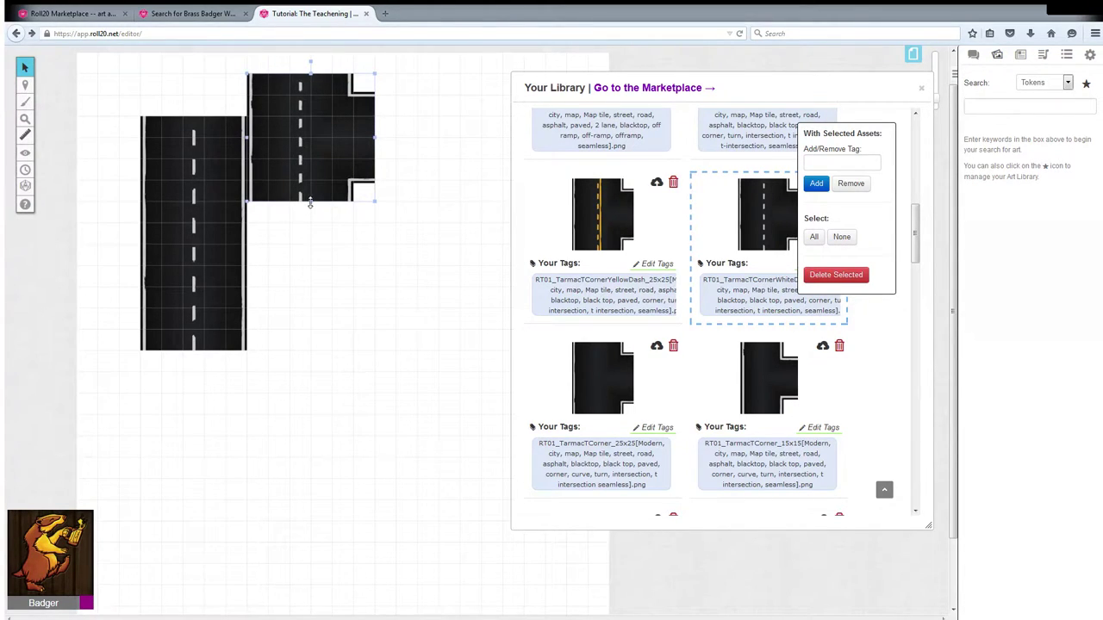
left_click_drag(310, 202, 310, 226)
left_click_drag(328, 162, 200, 102)
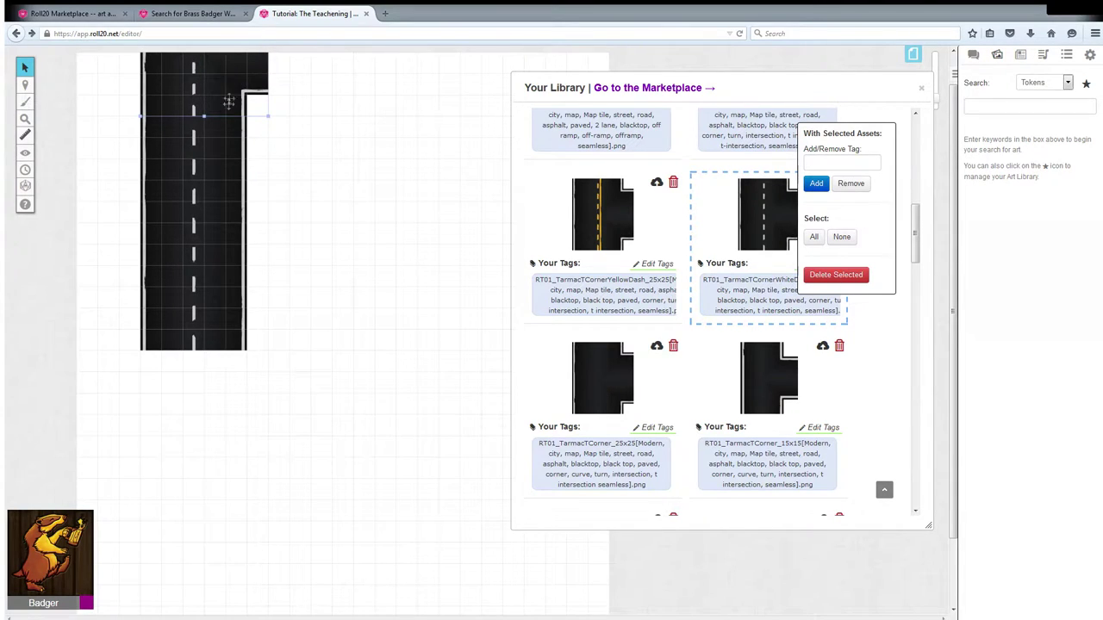
- Extend the vertical road downward with the RT01_TarmacDash_25x20 tile from the library
left_click(238, 272)
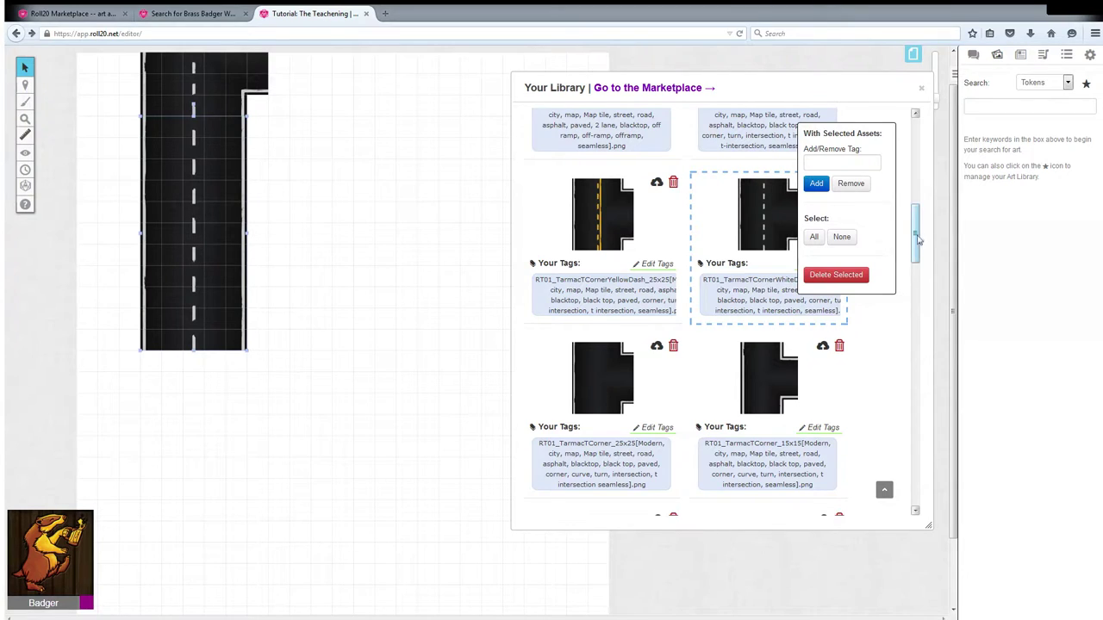
left_click_drag(918, 236, 915, 317)
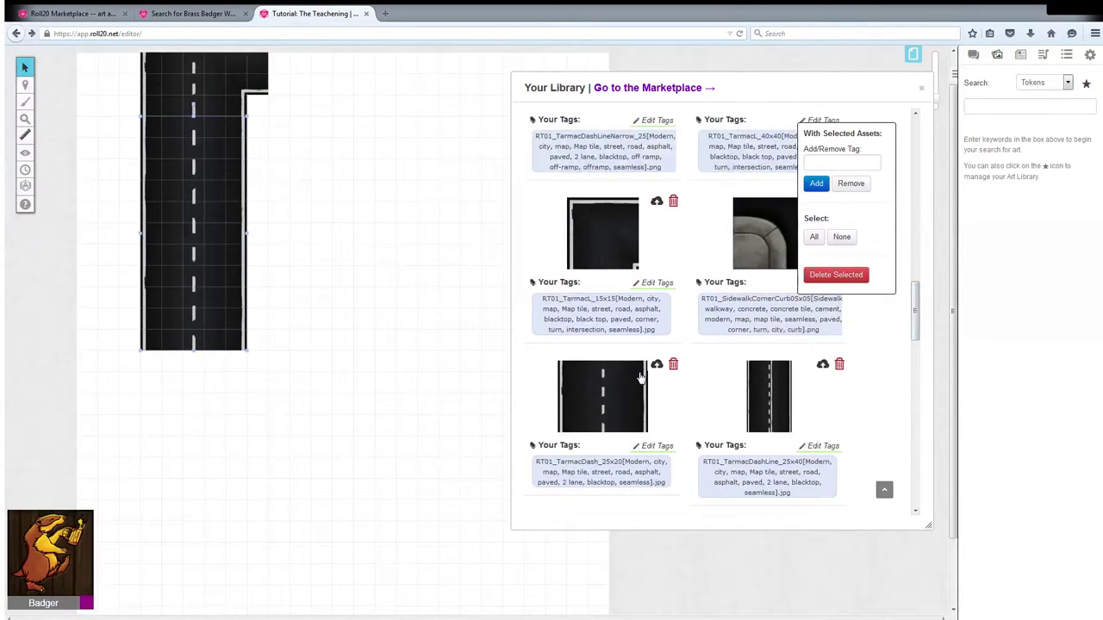
left_click_drag(640, 377, 245, 393)
- Duplicate the T-corner tile and join the copy to the lower end of the vertical road
left_click(225, 66)
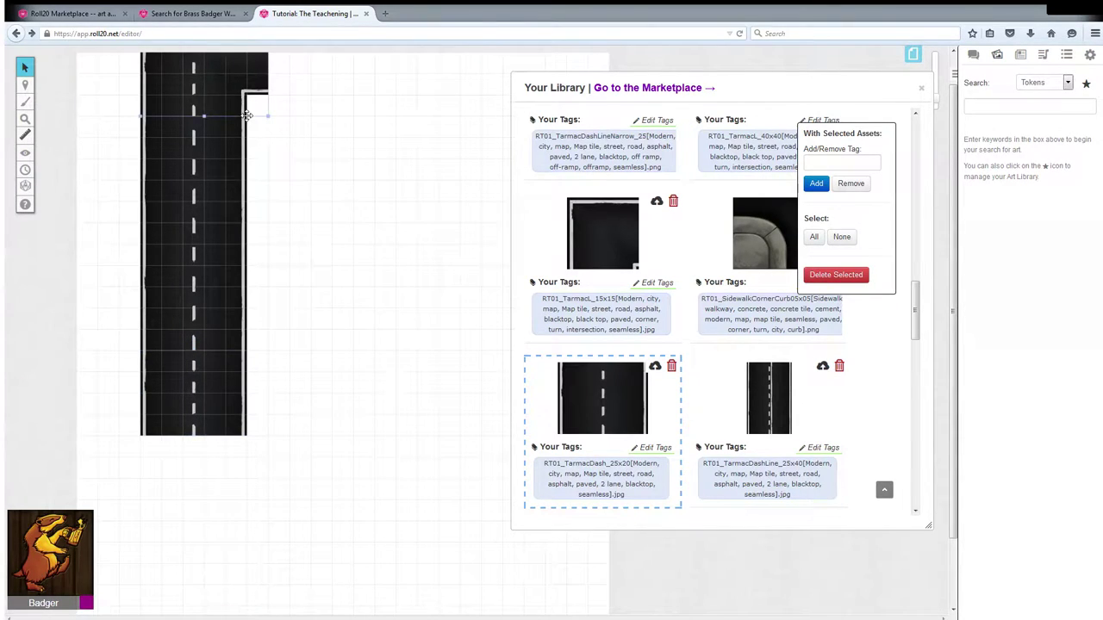
key("ctrl+v")
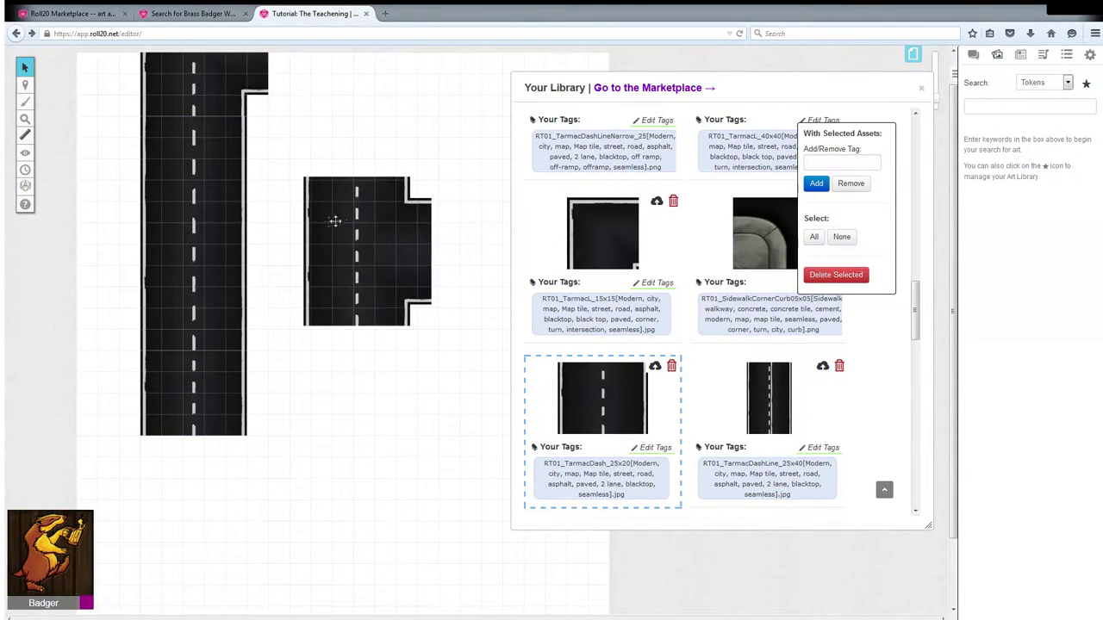
left_click_drag(361, 196, 205, 454)
scroll(302, 435, "down", 3)
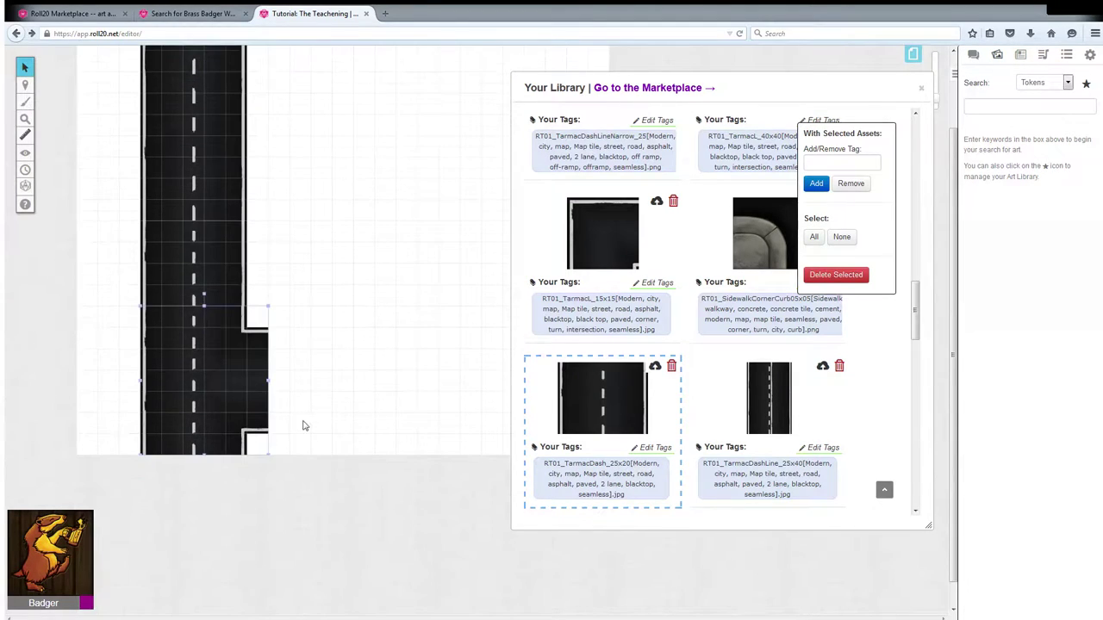
scroll(408, 391, "up", 3)
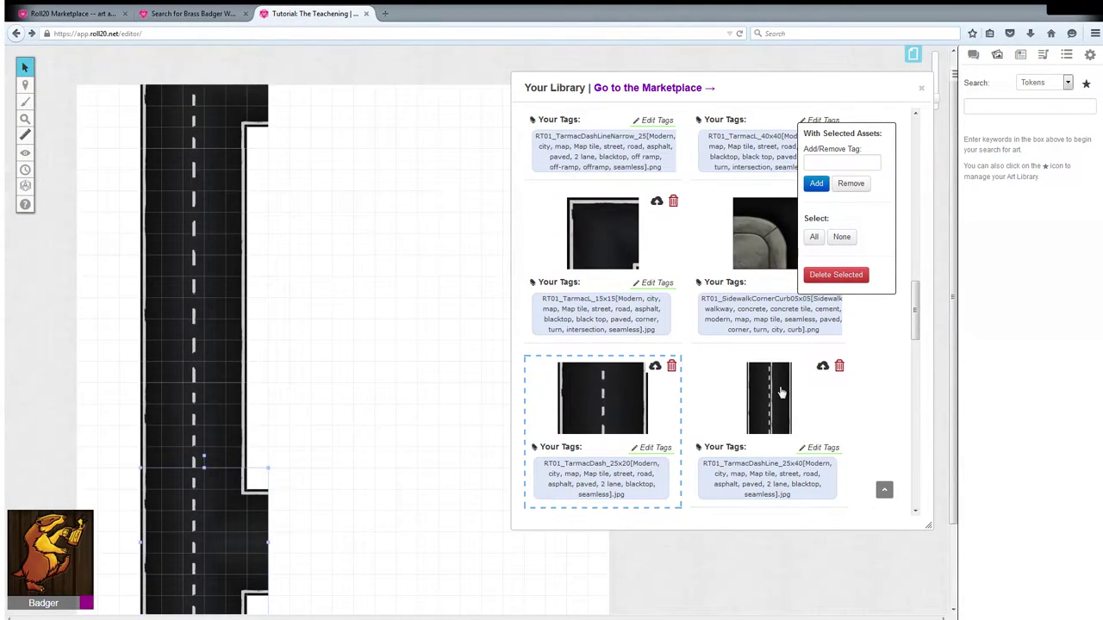
- Add the RT01_TarmacDashLine_25x40 tile, rotate it horizontal, and join it to the side opening of the lower T-intersection
left_click_drag(782, 393, 477, 459)
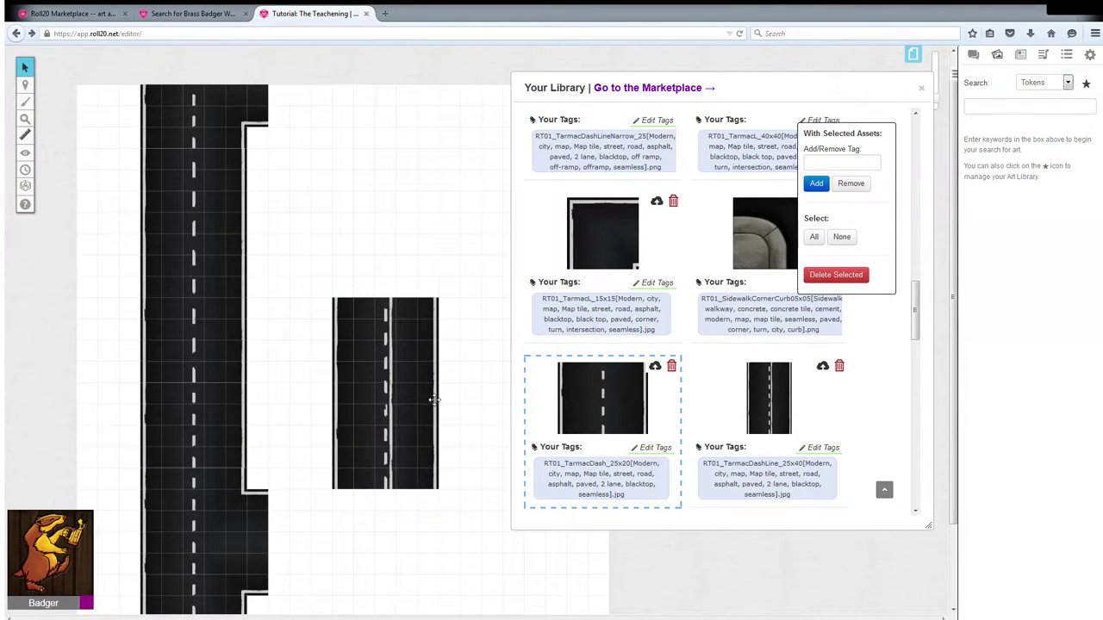
left_click_drag(436, 405, 360, 375)
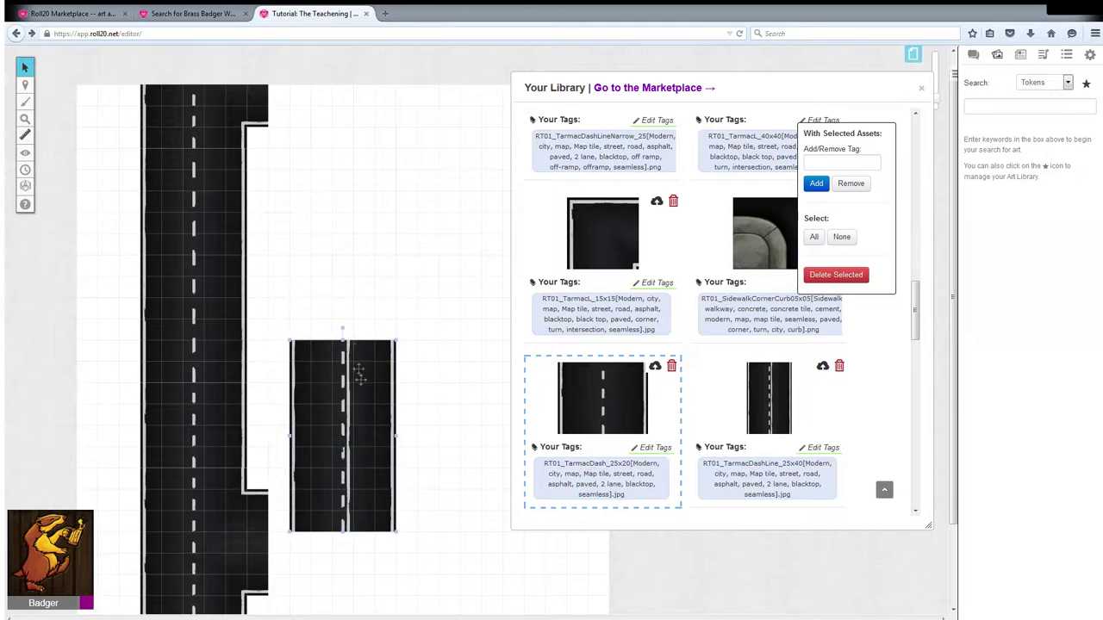
left_click_drag(351, 335, 431, 435)
left_click_drag(331, 400, 353, 507)
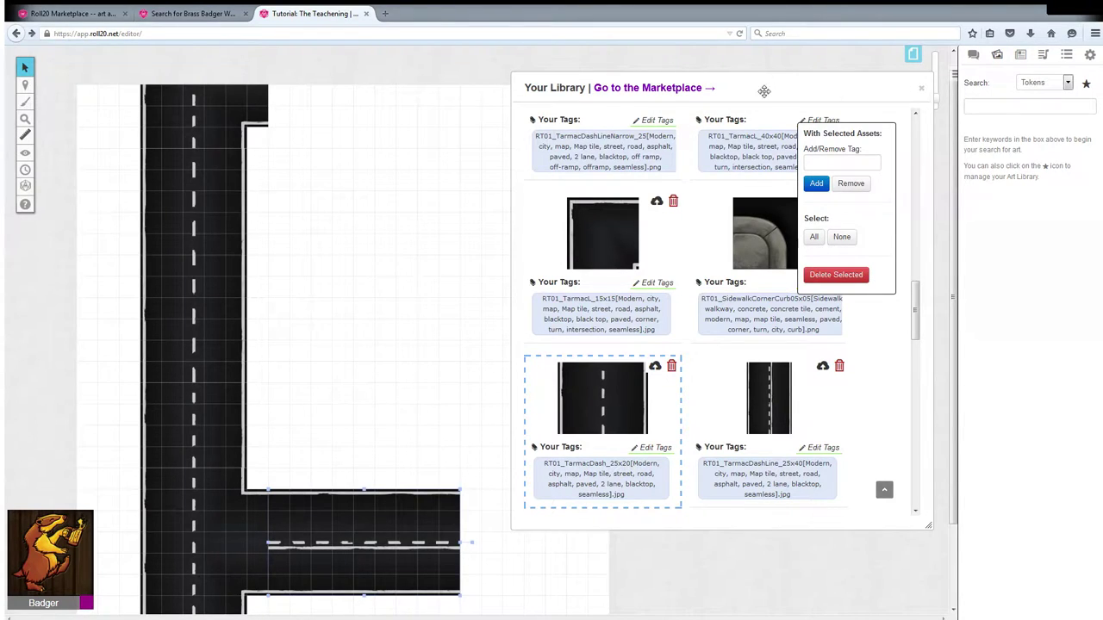
- Move the library clear of the map and extend the lower side road with a copy of its horizontal road tile
left_click_drag(763, 91, 867, 88)
scroll(520, 387, "down", 3)
scroll(493, 295, "up", 1)
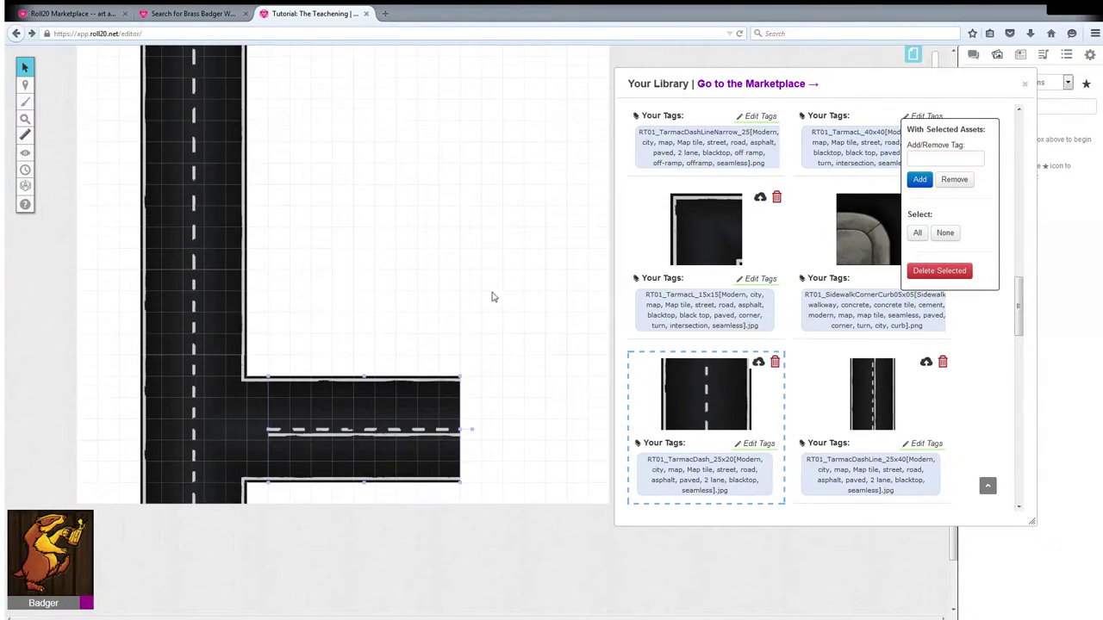
mouse_move(347, 432)
left_mouse_down()
mouse_move(393, 433)
mouse_move(348, 433)
left_mouse_up()
left_click(546, 385)
key("ctrl+v")
left_click_drag(474, 351, 530, 439)
scroll(509, 435, "up", 3)
scroll(513, 428, "down", 3)
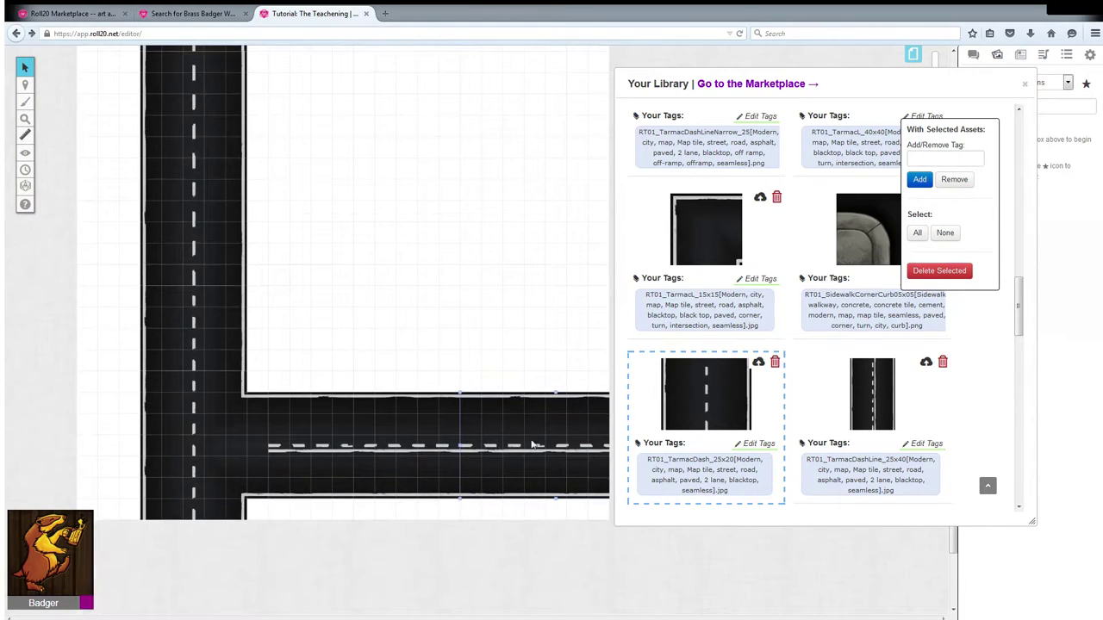
- Build the upper intersection's side road from two horizontal copies of the dashed-line road tile placed end to end
left_click_drag(1028, 285, 1004, 314)
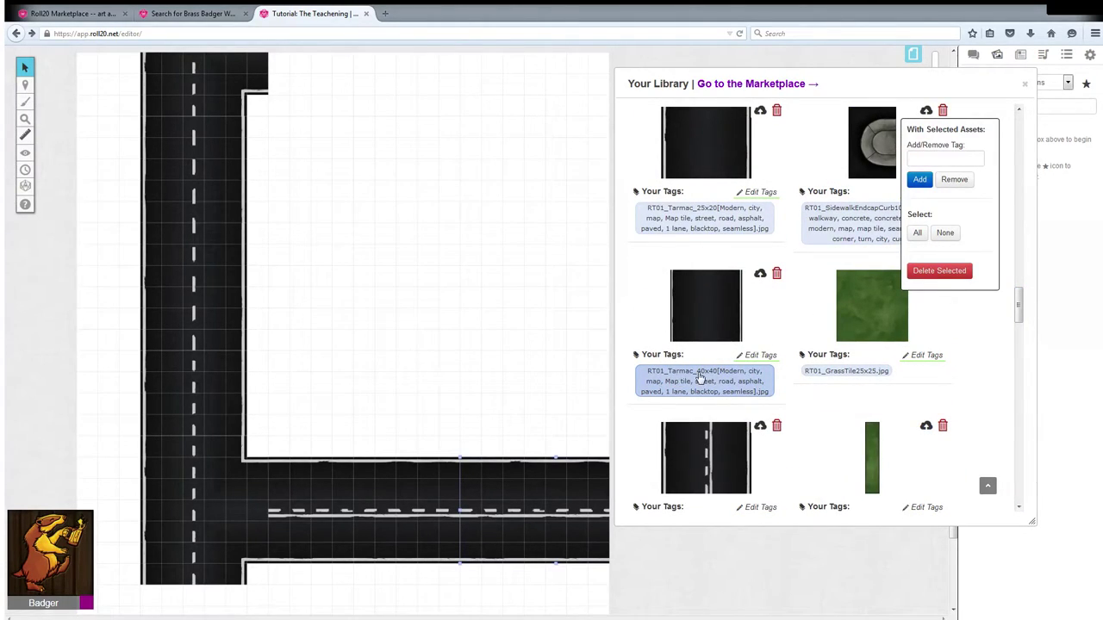
scroll(699, 380, "up", 9)
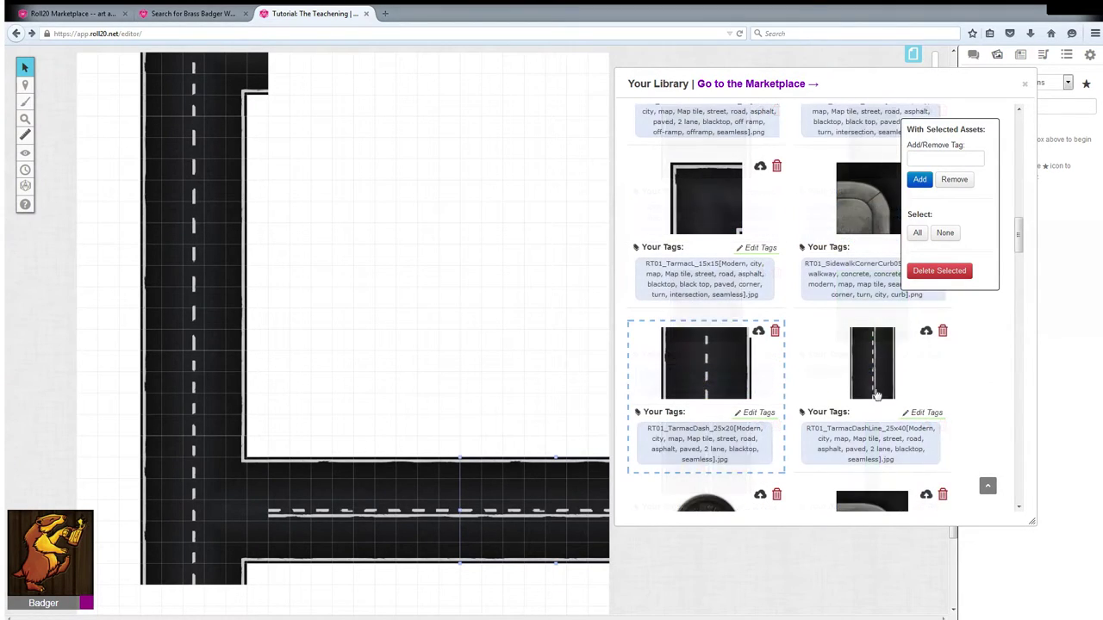
scroll(699, 380, "down", 1)
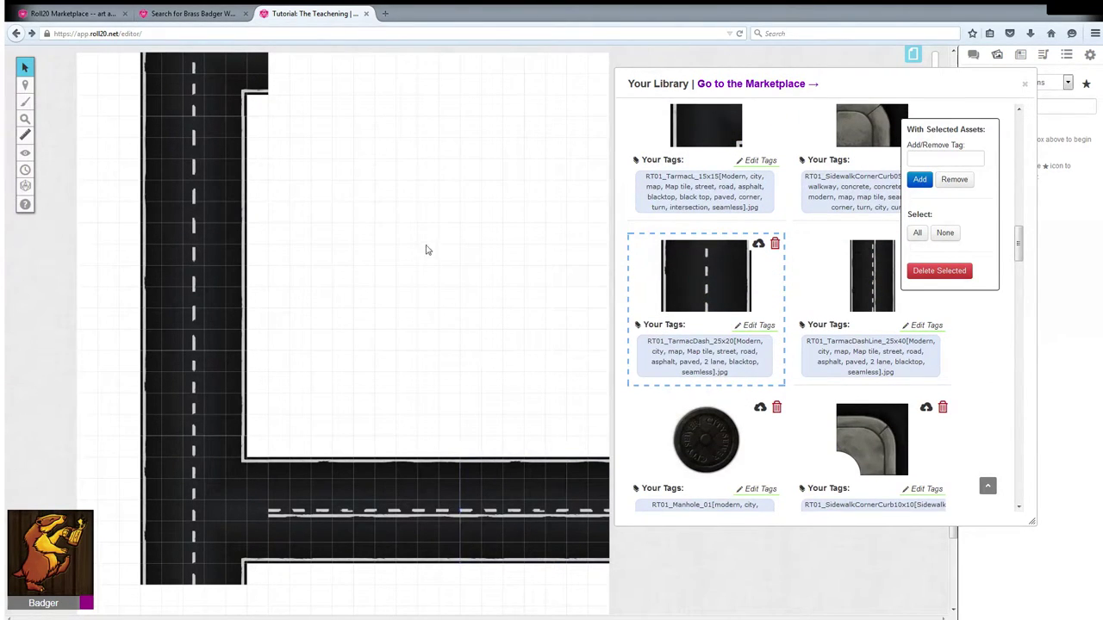
left_click_drag(423, 216, 315, 78)
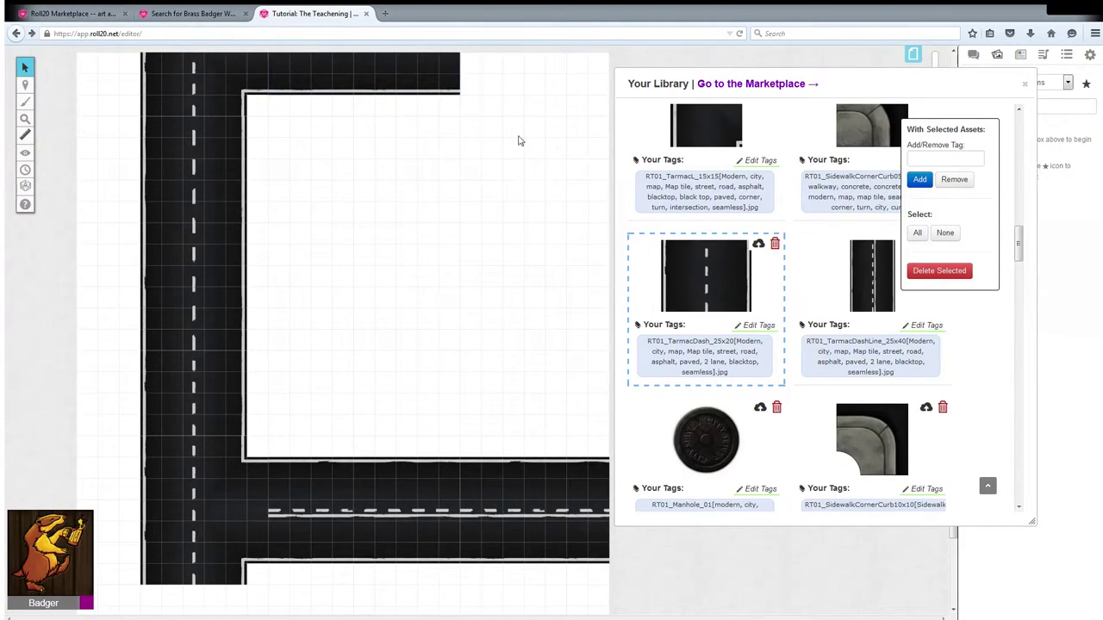
key("ctrl+v")
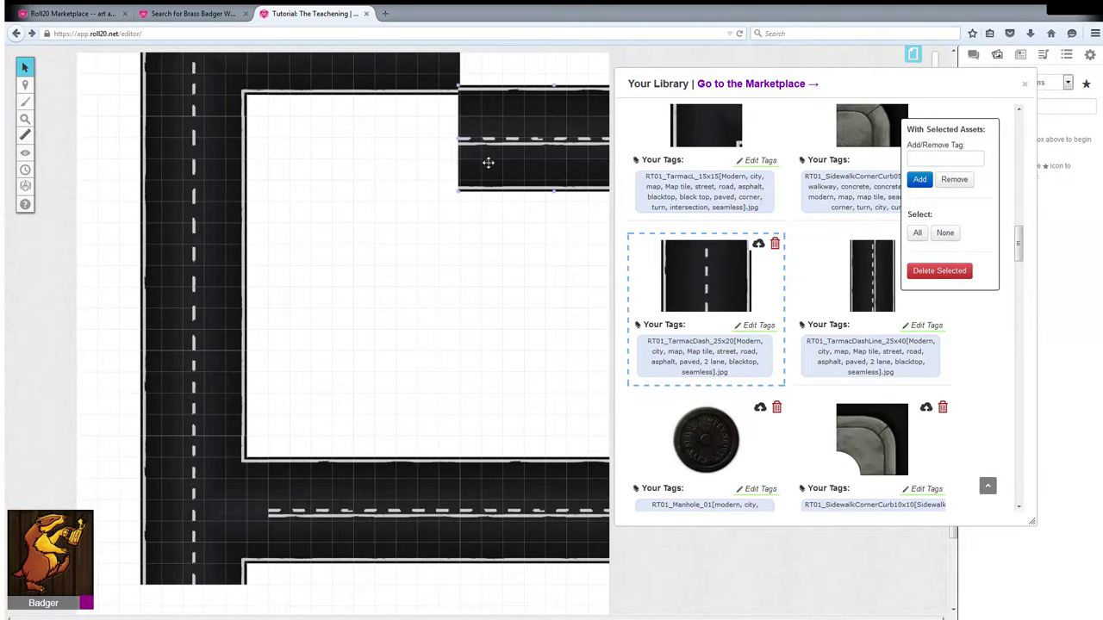
left_click_drag(488, 163, 492, 66)
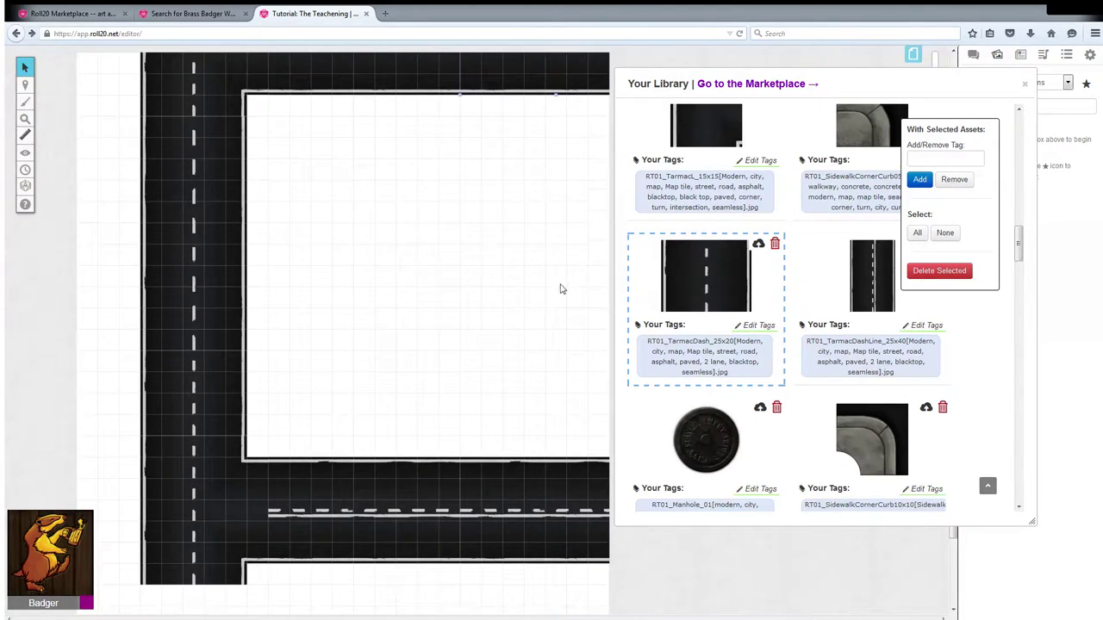
- Place the RT01_SidewalkCornerCurb05x05 tile, rotated to fit, in the block corner just above the lower intersection's side road
scroll(492, 315, "down", 2)
scroll(498, 319, "up", 2)
scroll(440, 294, "up", 1)
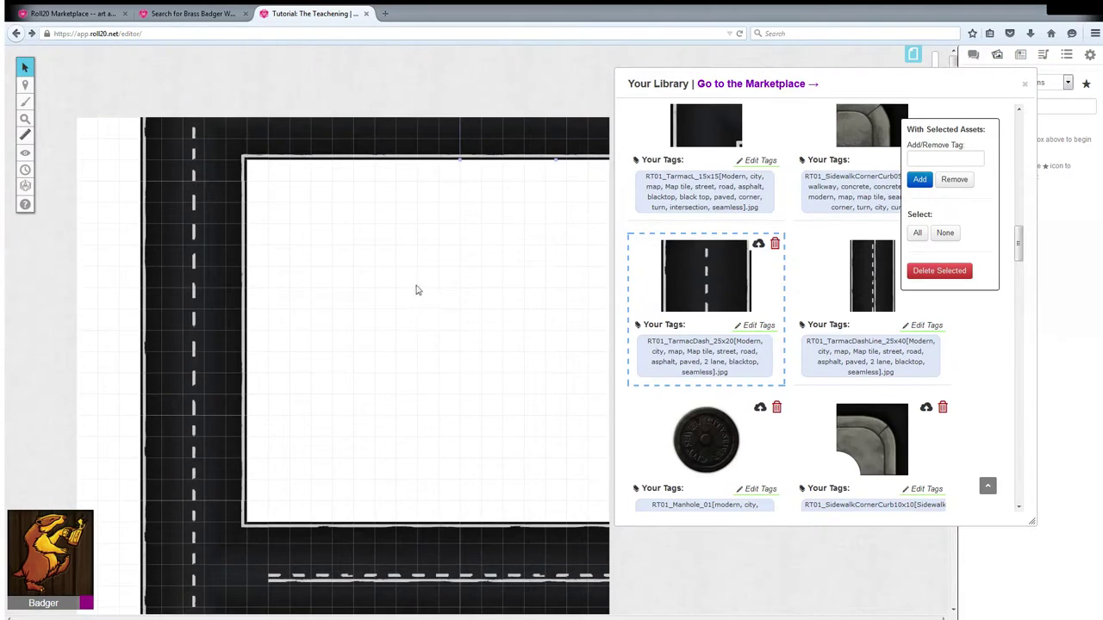
scroll(833, 274, "down", 7)
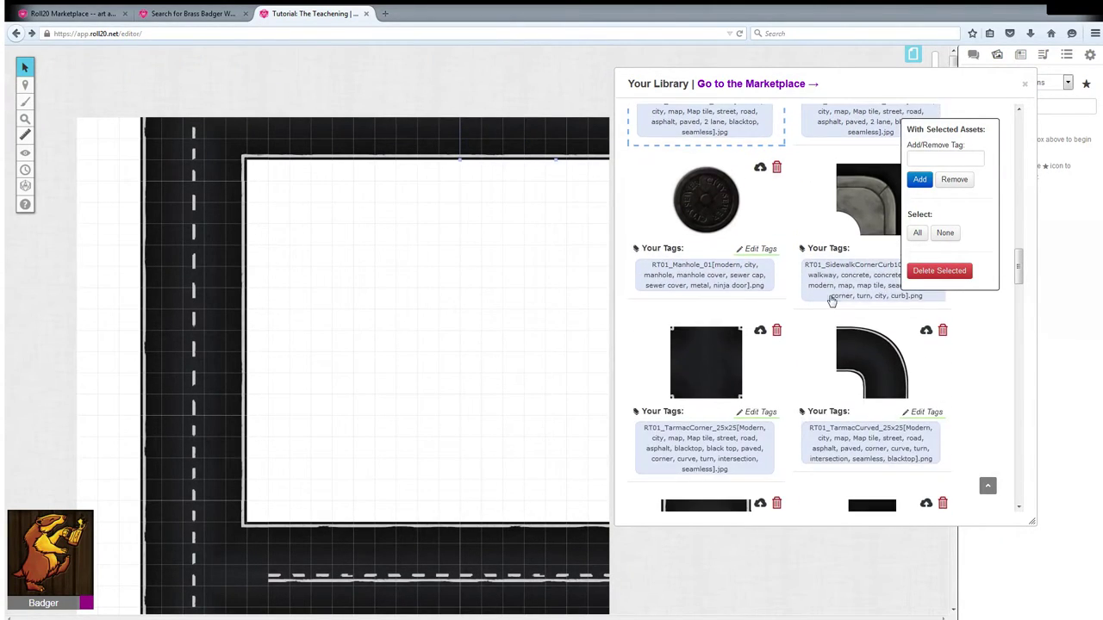
scroll(827, 284, "down", 3)
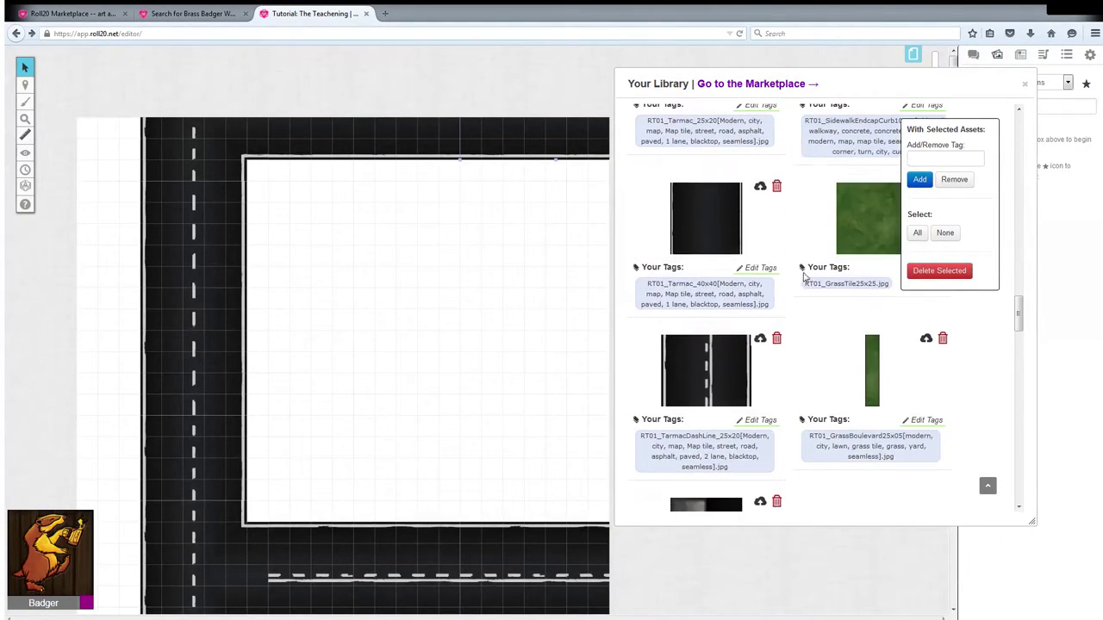
scroll(551, 258, "down", 2)
scroll(819, 259, "up", 7)
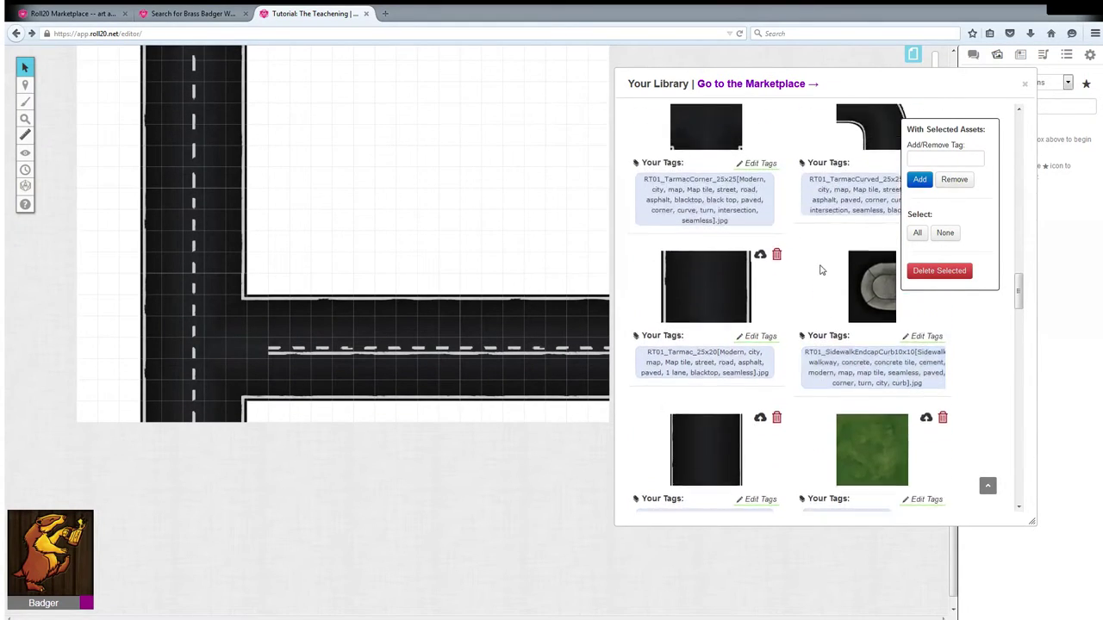
scroll(879, 380, "up", 7)
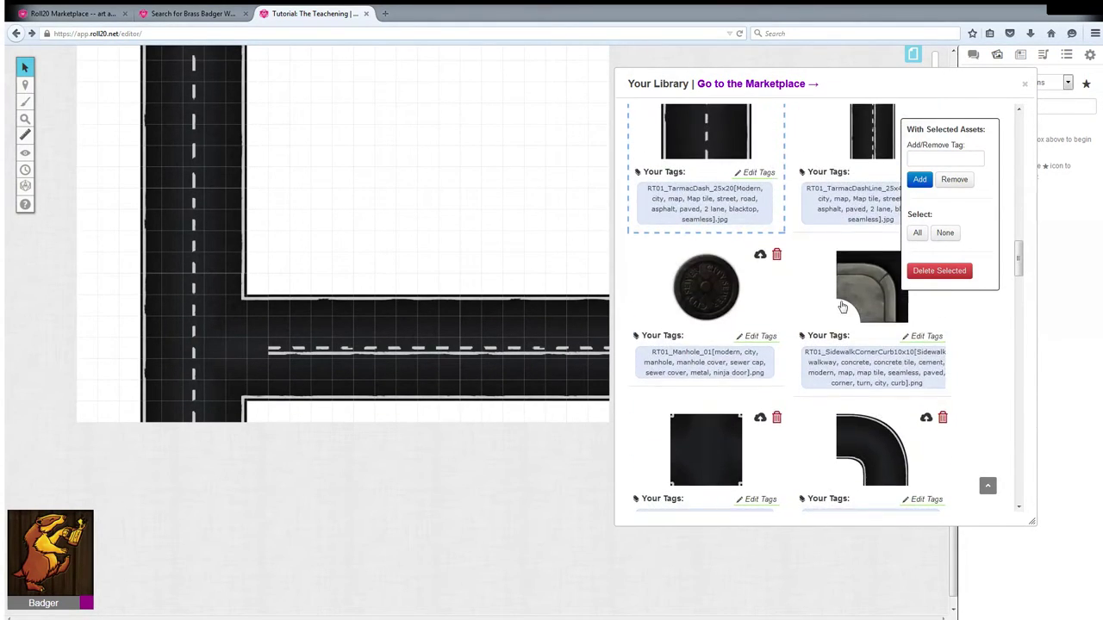
scroll(870, 380, "up", 5)
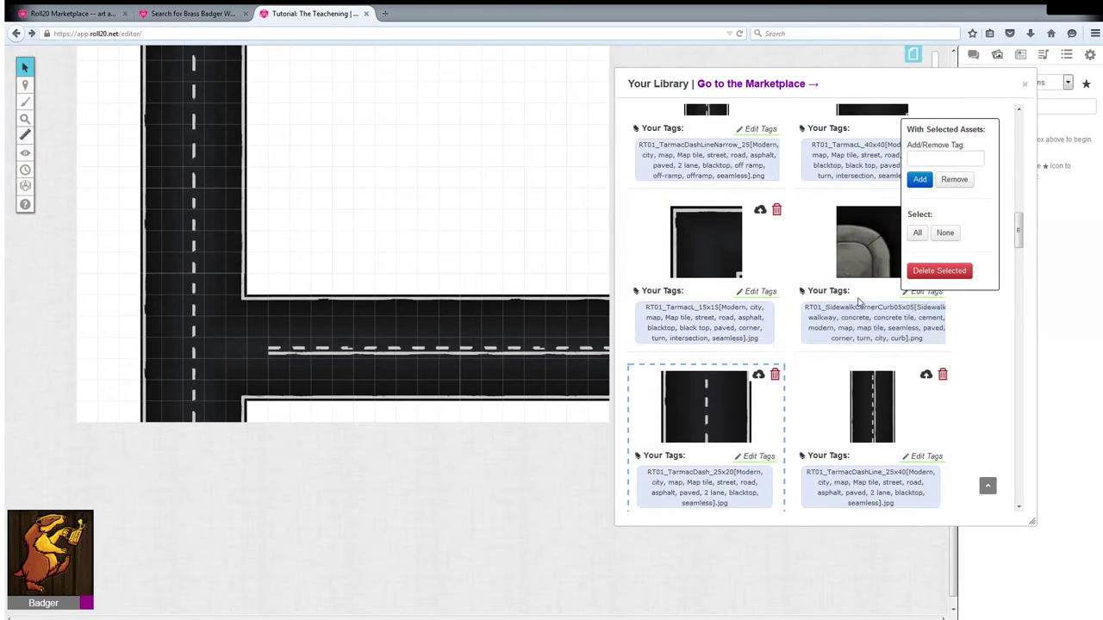
left_click_drag(360, 269, 275, 262)
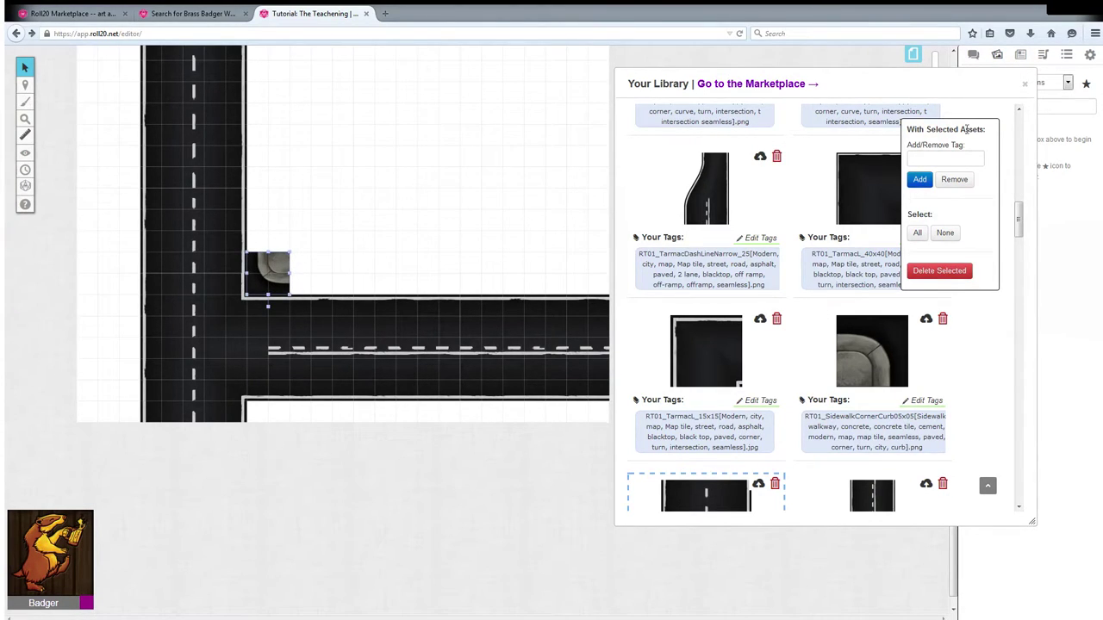
- Add the RT01_Curb30_01 tile along the vertical road, rotated upright and joined to the sidewalk corner's upper edge
mouse_move(1019, 216)
left_mouse_down()
mouse_move(1007, 128)
mouse_move(1010, 202)
left_mouse_up()
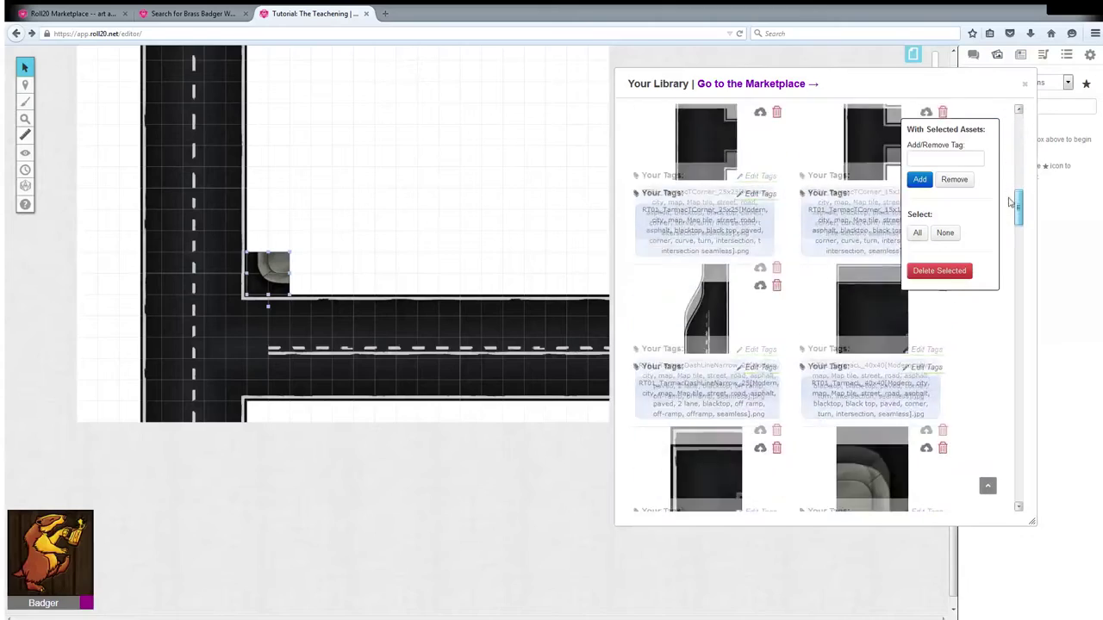
scroll(1010, 202, "down", 5)
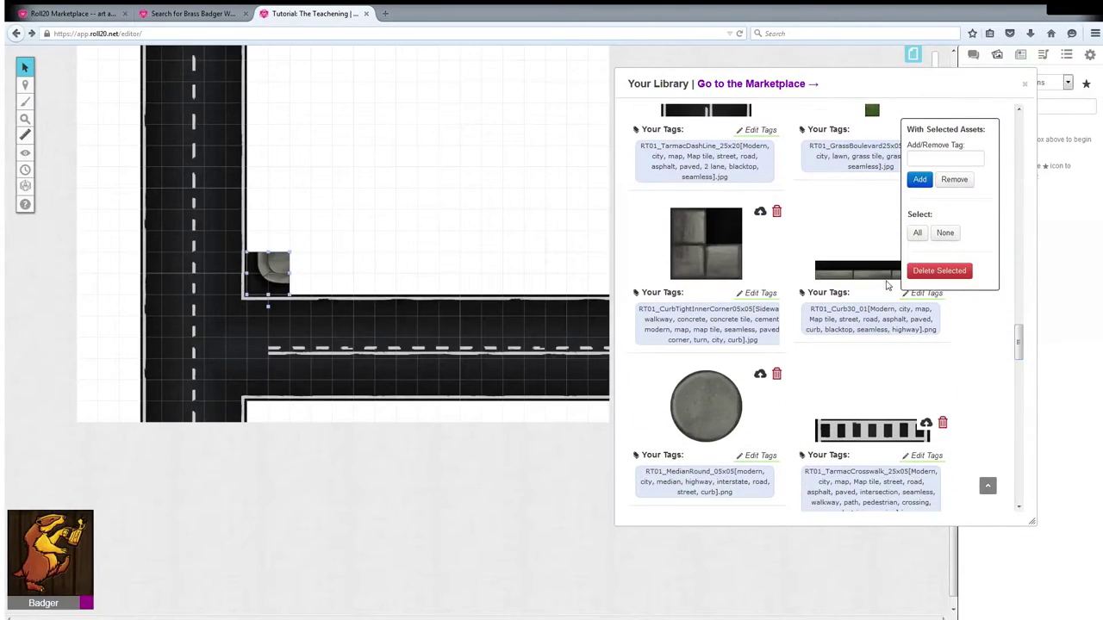
left_click_drag(888, 286, 251, 207)
scroll(315, 244, "up", 3)
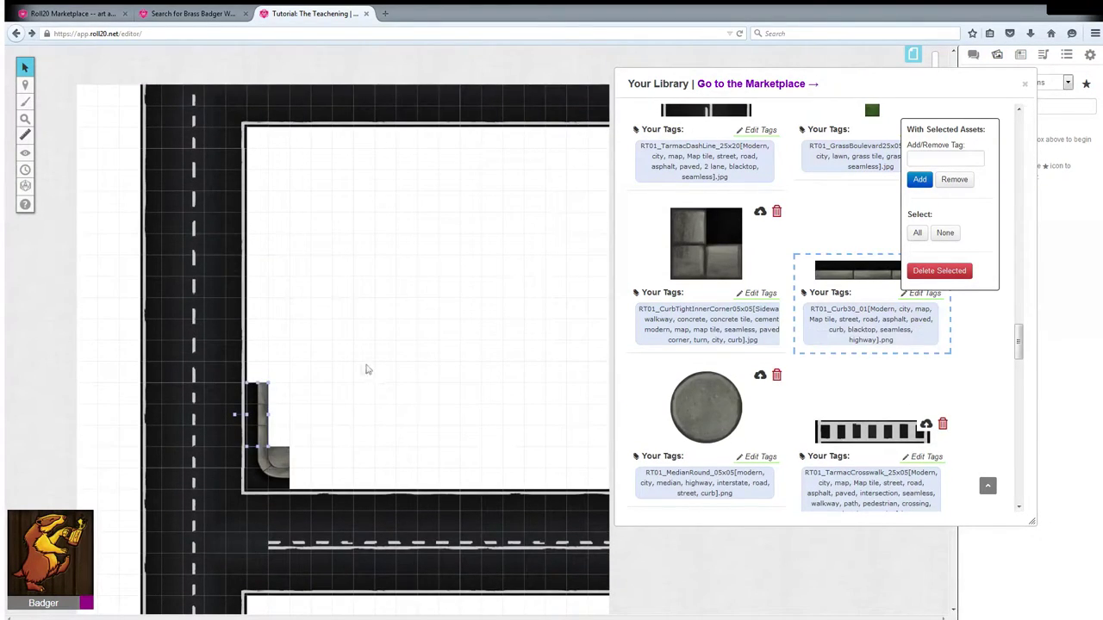
- Lengthen the upright curb tile beside the vertical road and continue the curb towards the block's upper corner with two copies
left_click(257, 388)
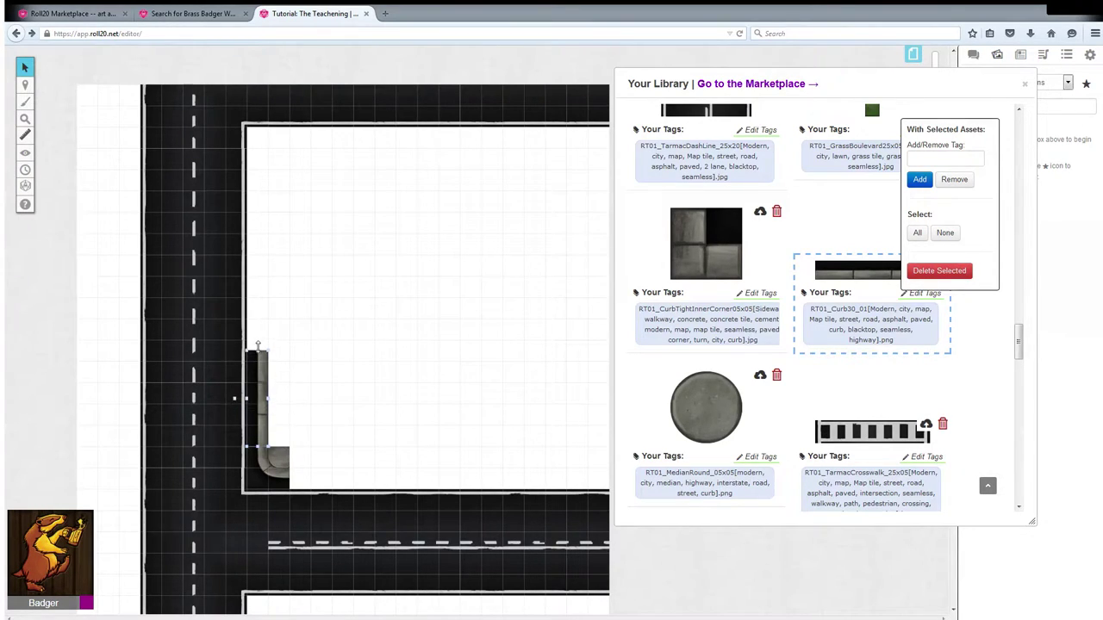
left_click_drag(257, 345, 256, 319)
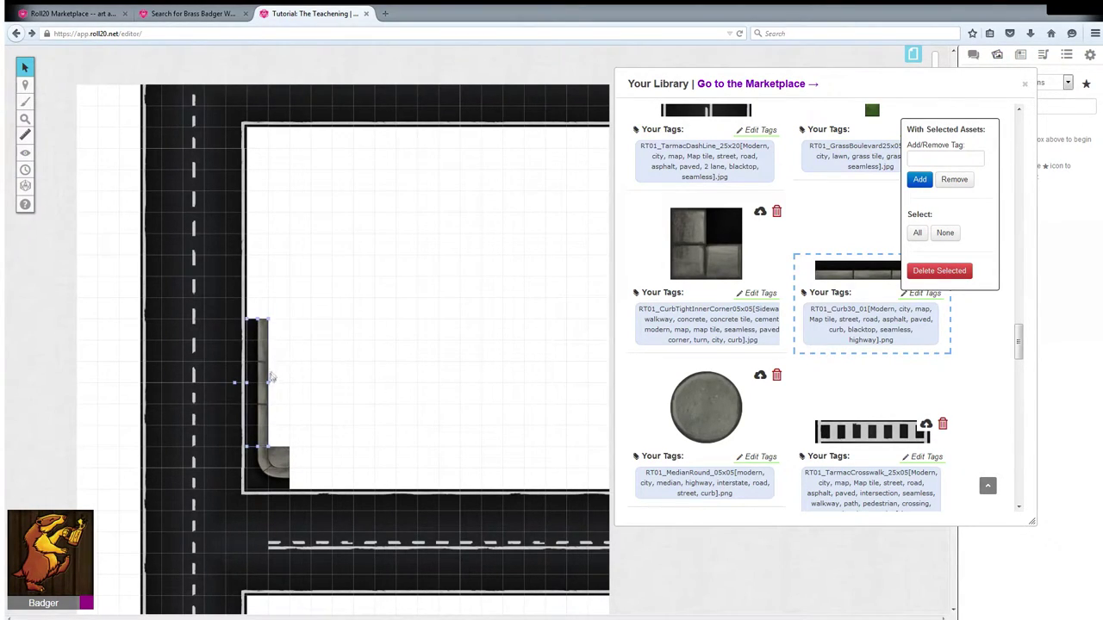
left_click(277, 381)
key("ctrl+v")
left_click_drag(313, 333, 262, 273)
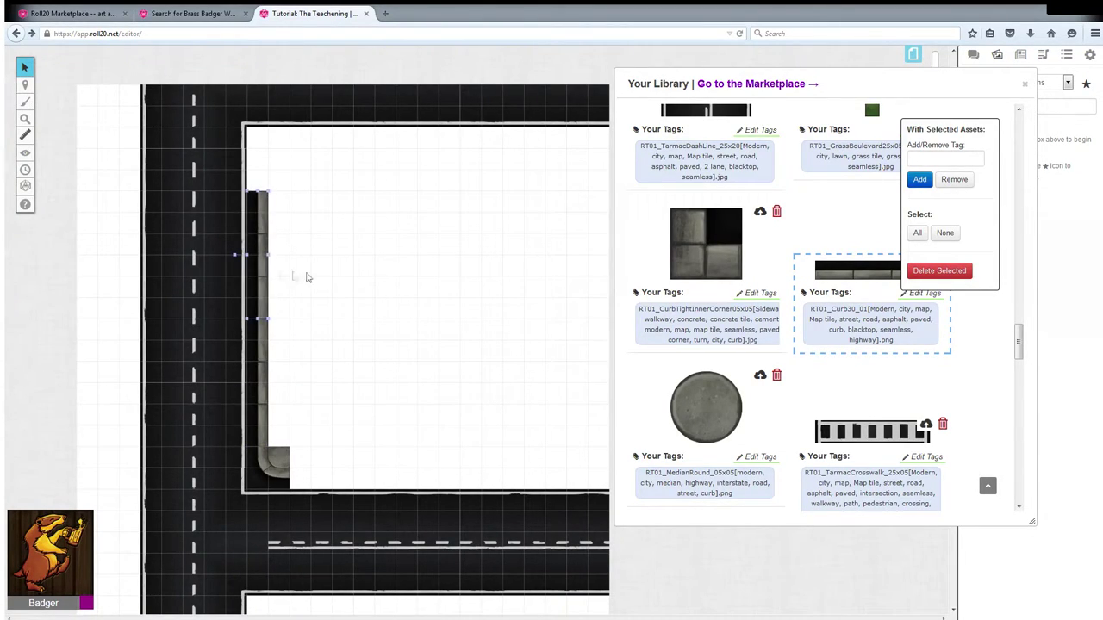
key("ctrl+v")
left_click_drag(309, 304, 252, 183)
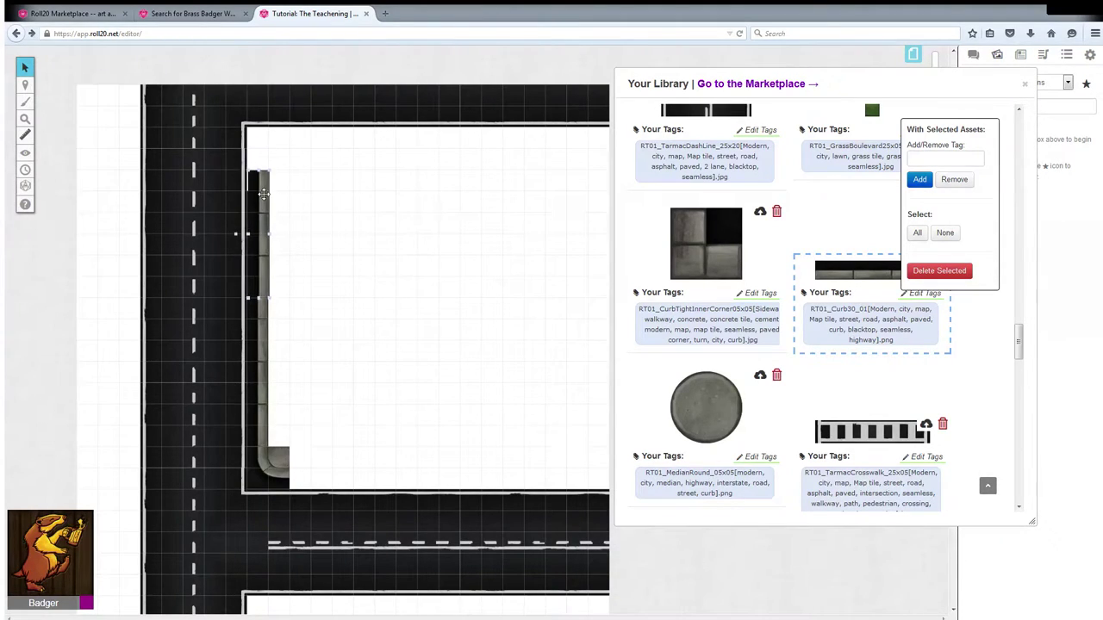
mouse_move(263, 181)
left_mouse_down()
mouse_move(414, 220)
mouse_move(312, 274)
mouse_move(271, 192)
mouse_move(211, 203)
mouse_move(262, 196)
left_mouse_up()
left_click(286, 349)
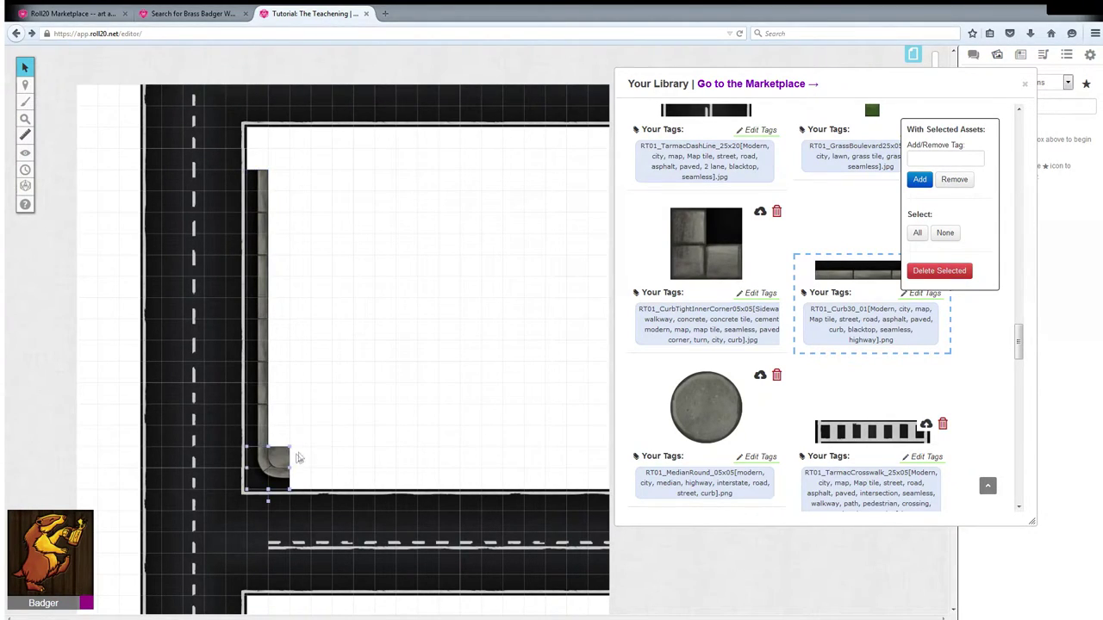
- Place a copy of the sidewalk corner tile, rotated to fit, in the block's upper corner beside the vertical road
key("ctrl+v")
left_click(339, 281)
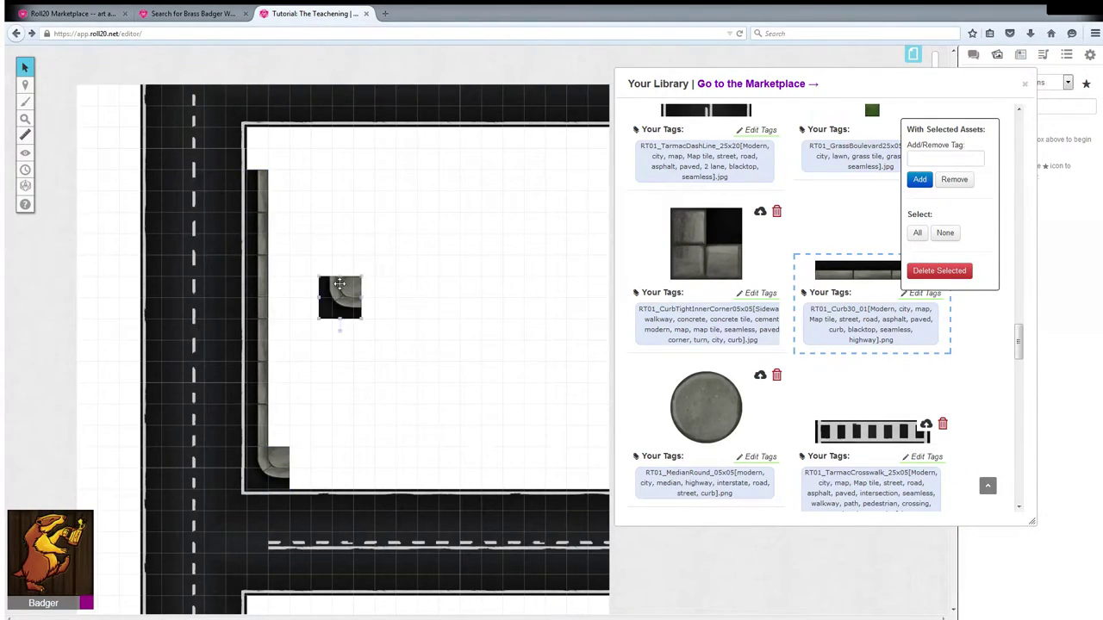
left_click_drag(340, 329, 250, 131)
- Place another copy of the sidewalk corner tile in the block corner just below the lower side road
scroll(290, 158, "down", 3)
scroll(296, 99, "up", 3)
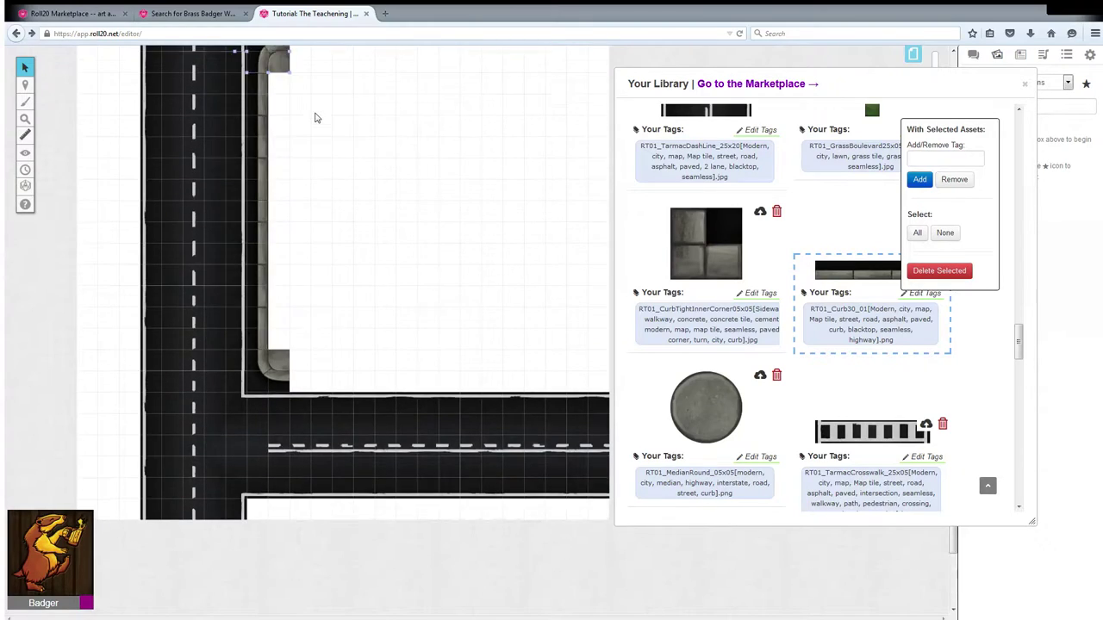
scroll(314, 429, "down", 3)
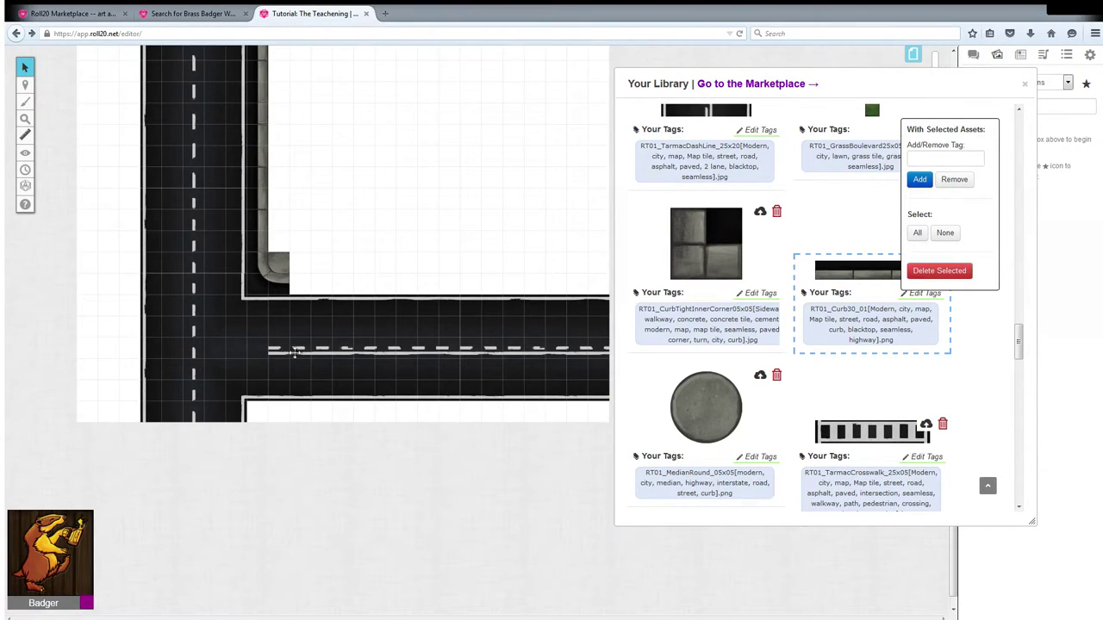
key("ctrl+v")
left_click_drag(343, 106, 267, 419)
scroll(362, 274, "up", 1)
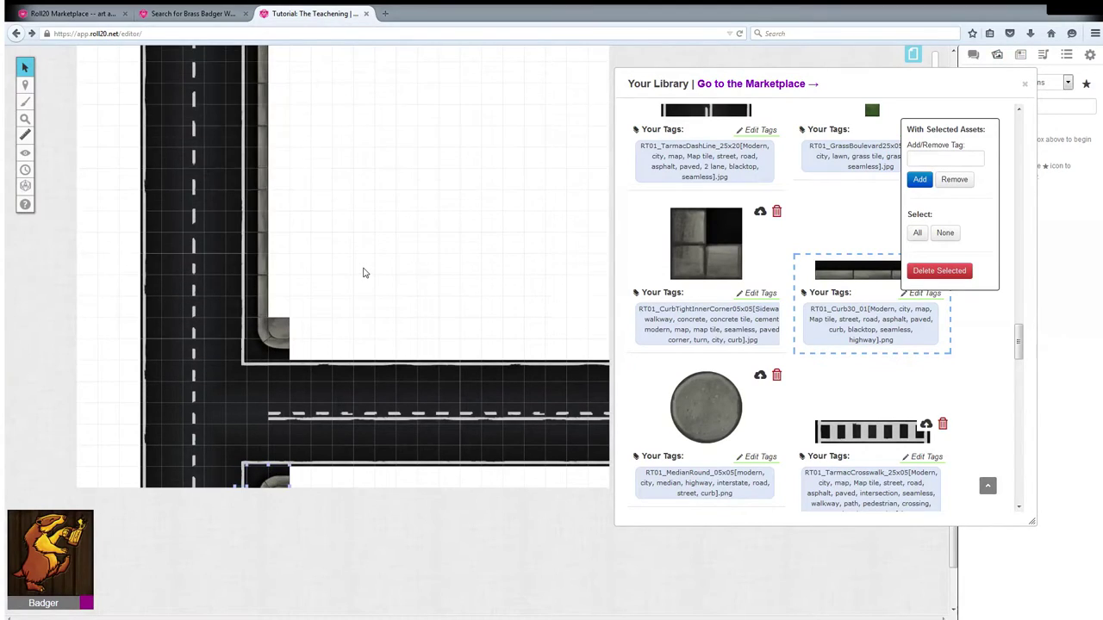
- Copy the upright curb tile, rotate it horizontal and join it to the sidewalk corner above the lower side road
left_click(261, 272)
mouse_move(262, 267)
left_mouse_down()
mouse_move(281, 273)
mouse_move(263, 271)
left_mouse_up()
key("ctrl+v")
left_click(372, 232)
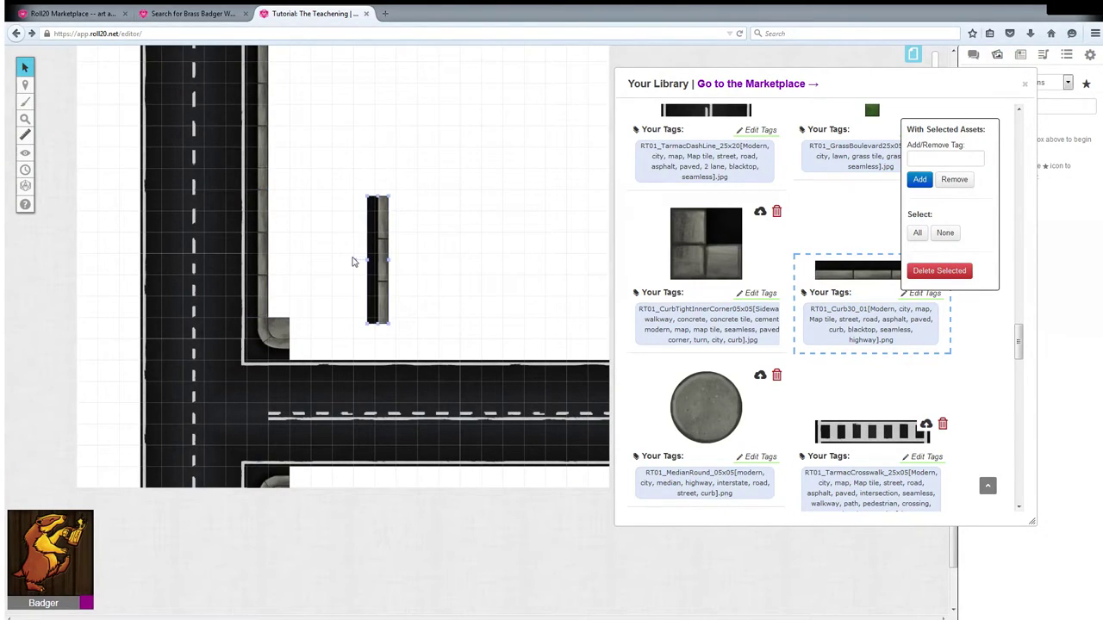
left_click_drag(354, 259, 372, 346)
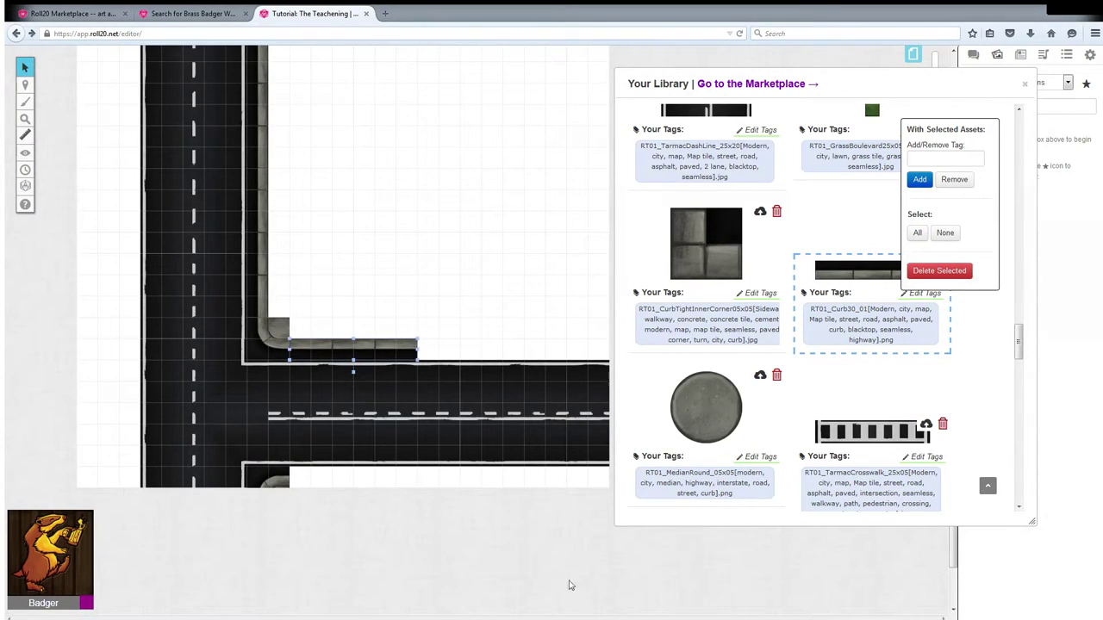
- Move the library clear of the map and continue the curb above the lower side road with two more horizontal copies
left_click_drag(884, 93, 930, 92)
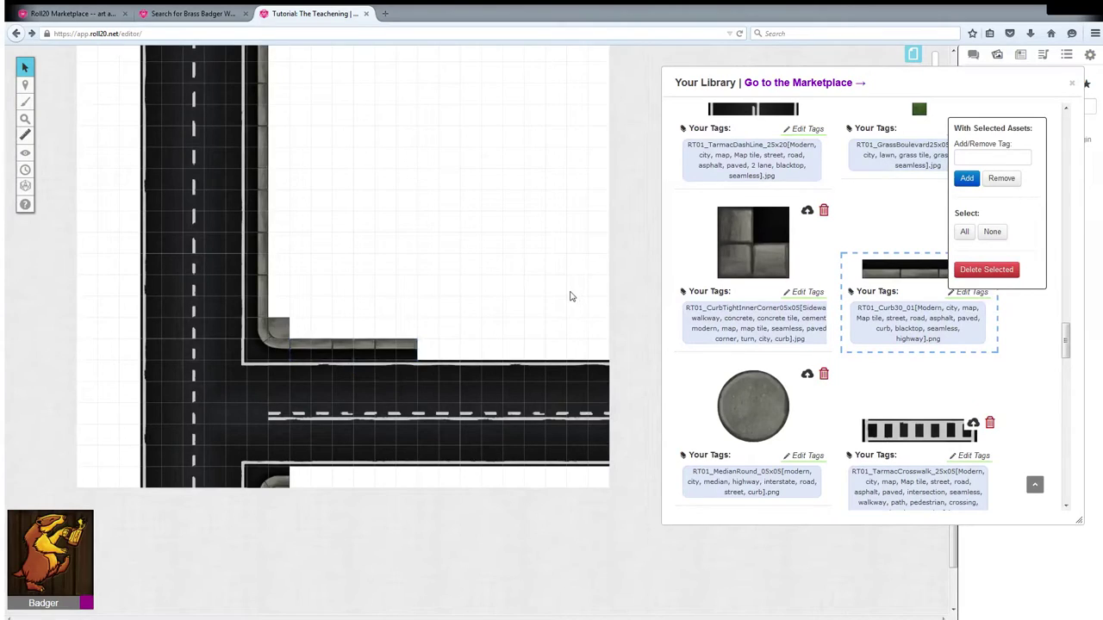
key("ctrl+v")
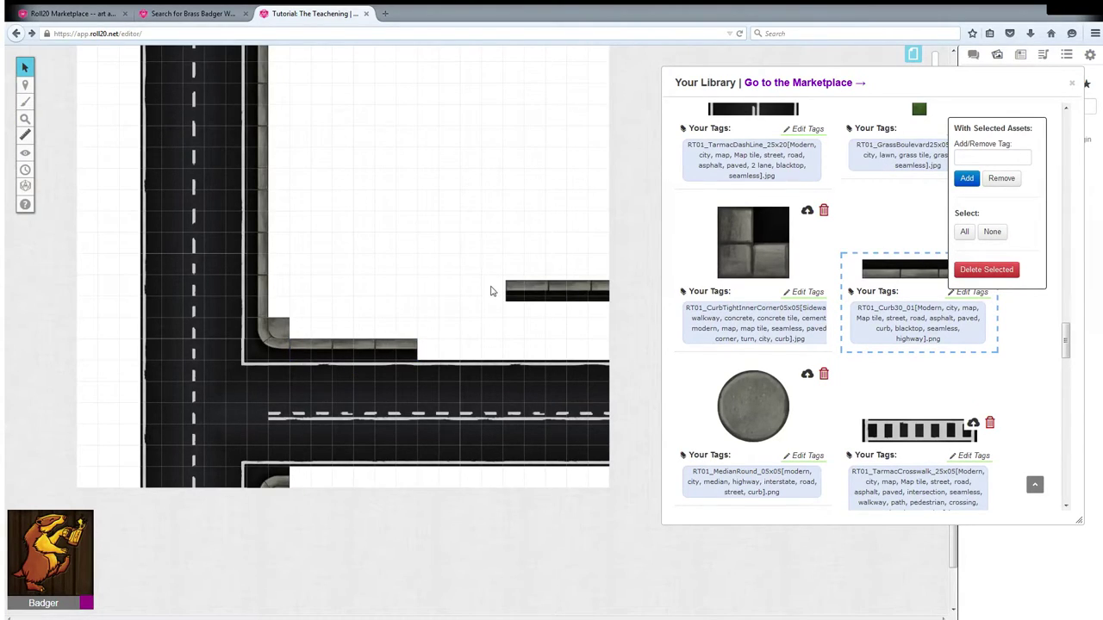
left_click_drag(526, 287, 439, 343)
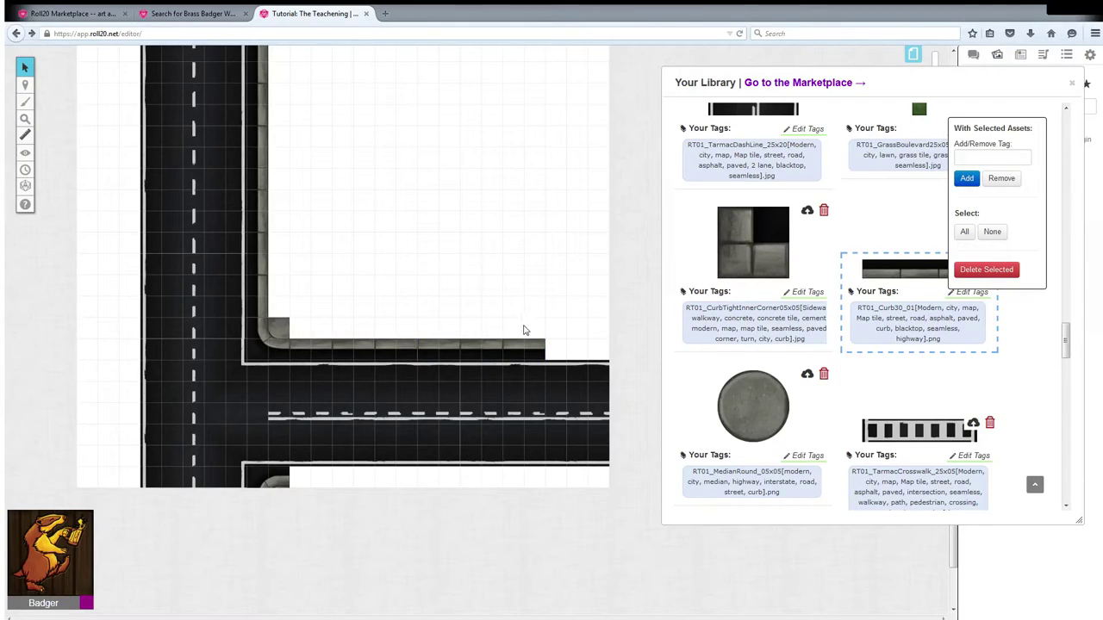
key("ctrl+v")
left_click_drag(510, 307, 589, 346)
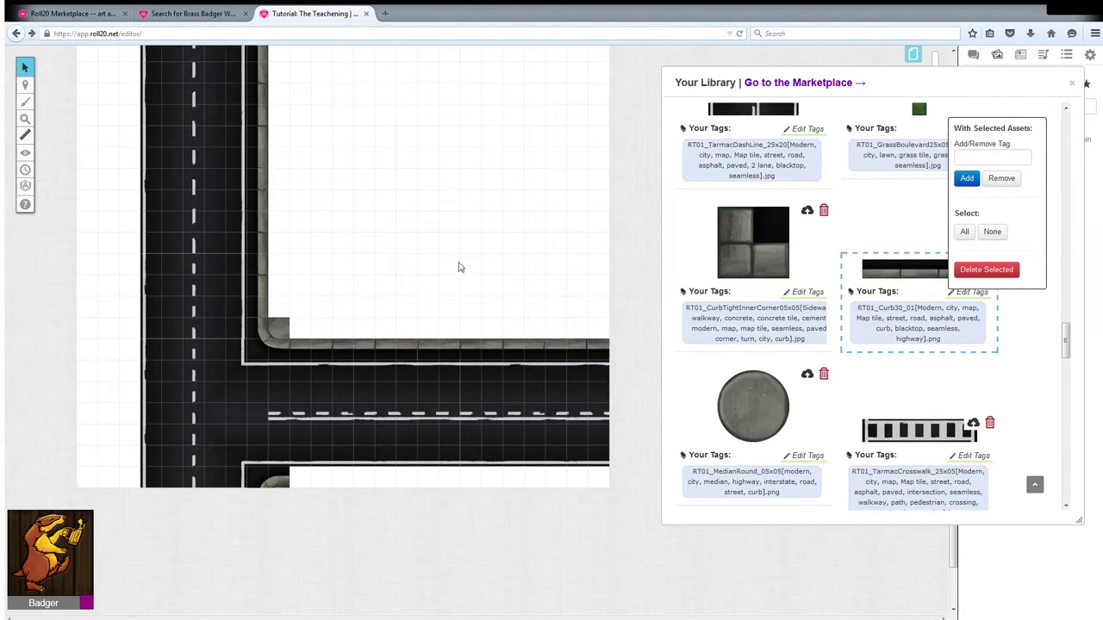
- Line the lower edge of the lower side road with flipped copies of the horizontal curb tile, starting at the sidewalk corner
key("ctrl+v")
left_click_drag(426, 249, 372, 480)
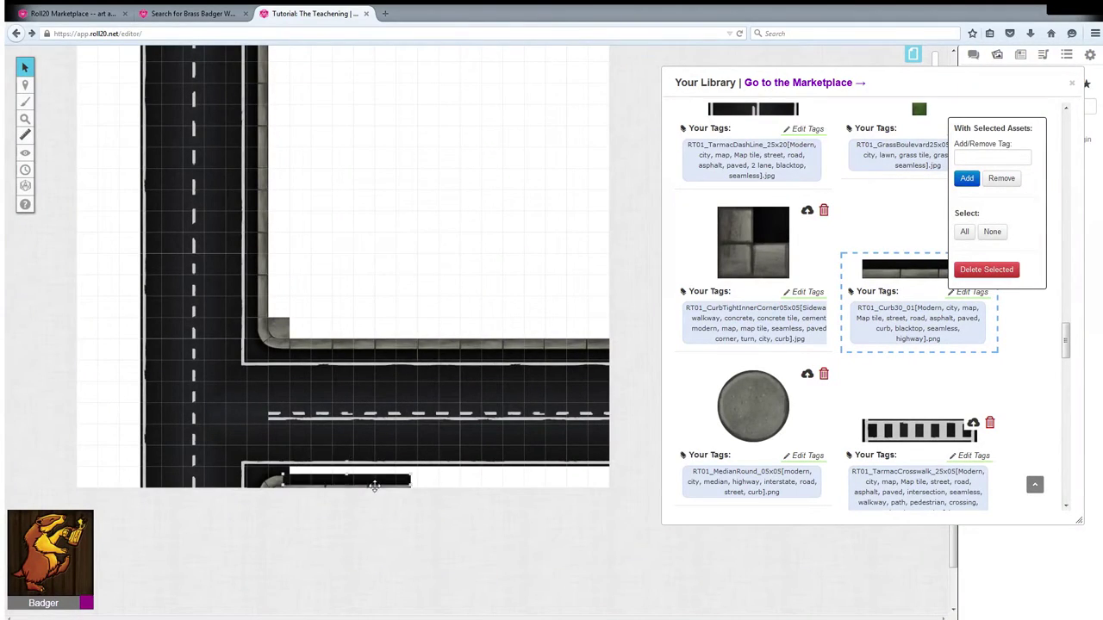
key("ctrl+c")
key("ctrl+v")
left_click_drag(502, 257, 562, 476)
left_click(377, 480)
left_click(483, 481)
key("ctrl+v")
left_click(289, 272)
- Place an upright curb tile along the vertical road's outer edge, opposite the lower intersection, with its dark side facing the road
scroll(387, 310, "up", 4)
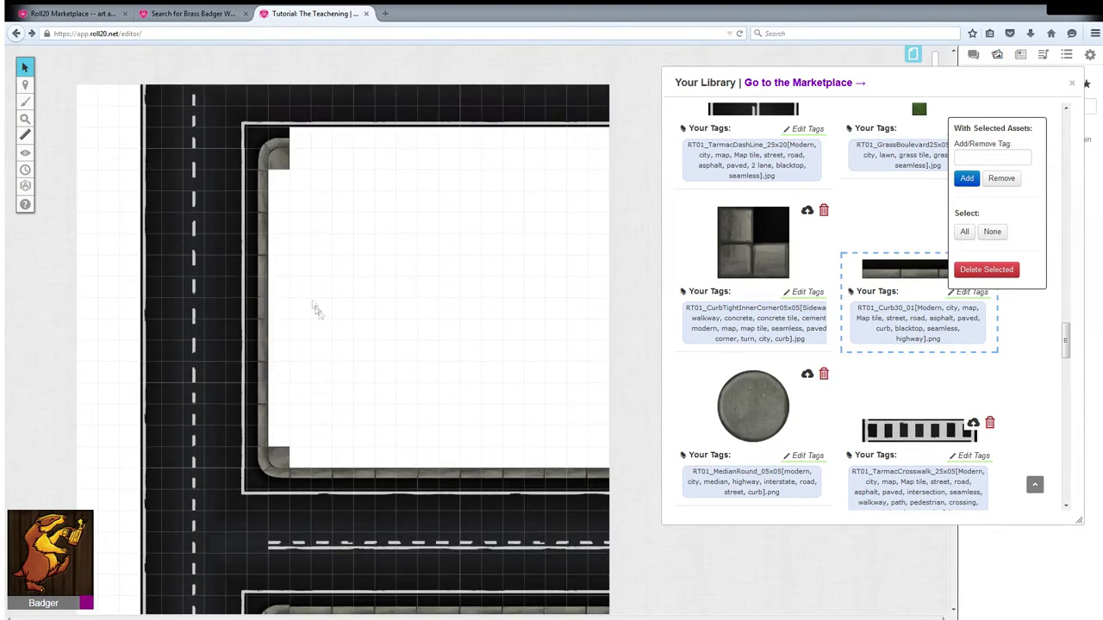
scroll(324, 308, "down", 3)
right_click(353, 288)
left_click(367, 312)
left_click_drag(333, 276, 384, 297)
left_click_drag(329, 254, 133, 409)
- Continue the curb up the vertical road's outer edge with three copies of the upright curb tile placed end to end
scroll(340, 321, "up", 3)
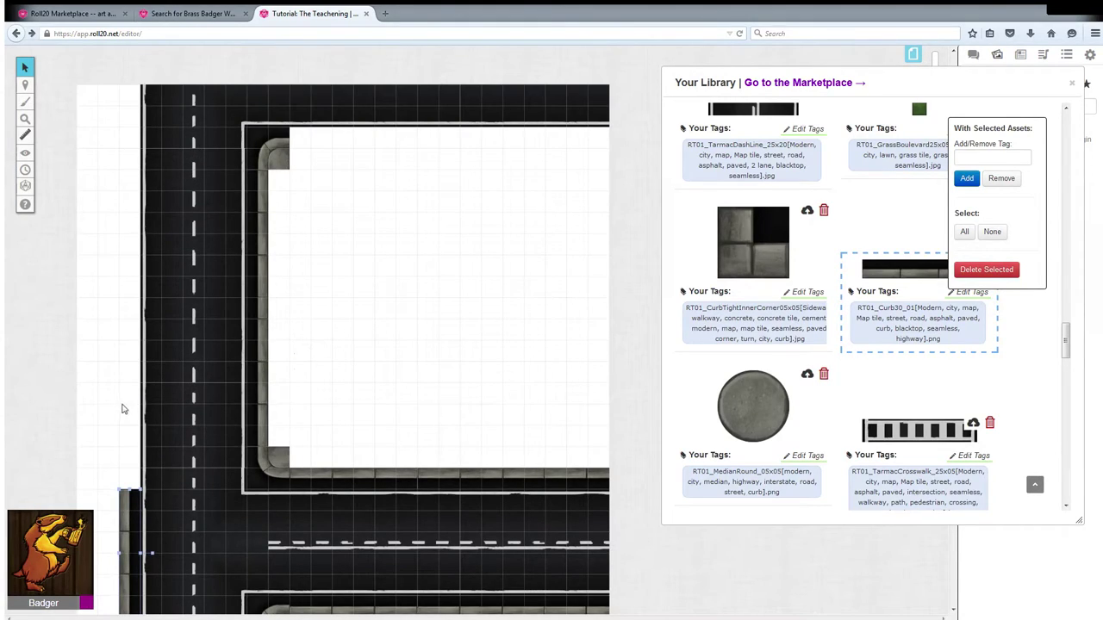
key("ctrl+c")
key("ctrl+v")
left_click_drag(334, 354, 131, 427)
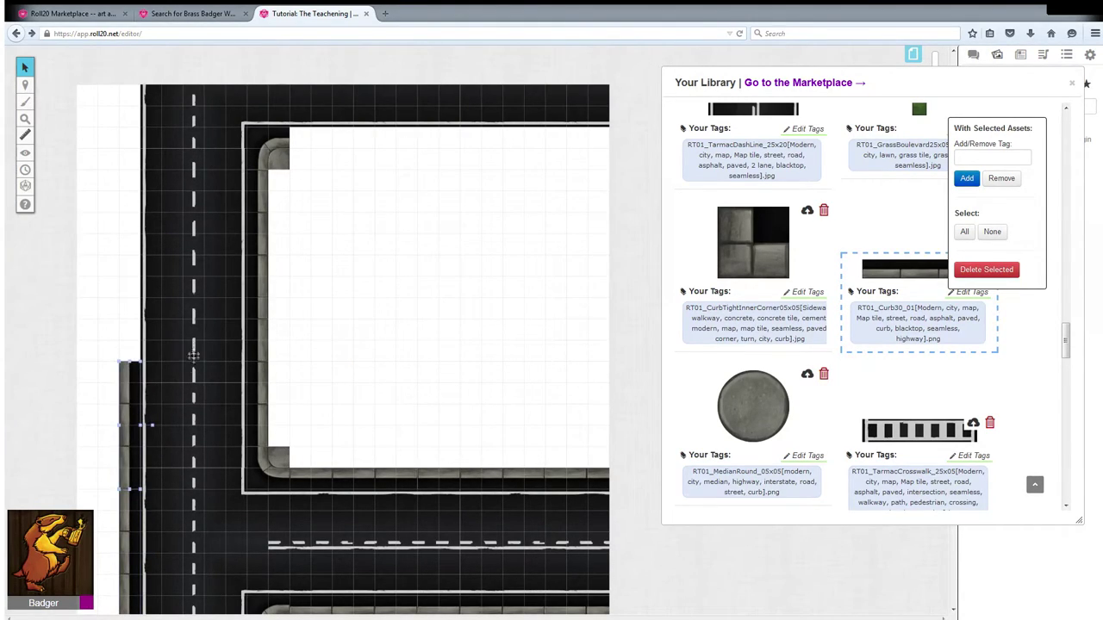
key("ctrl+v")
left_click_drag(133, 284, 132, 326)
key("ctrl+v")
left_click_drag(130, 163, 126, 198)
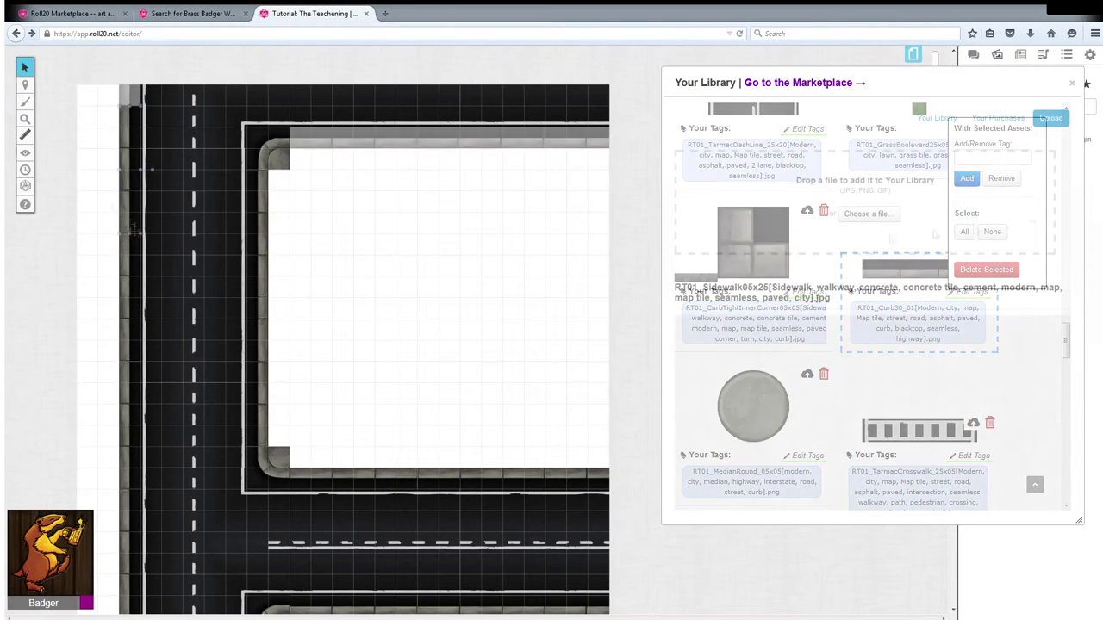
- Add sidewalk tiles from the library along the inside of the block's upper curb, starting beside the sidewalk corner
left_click(937, 118)
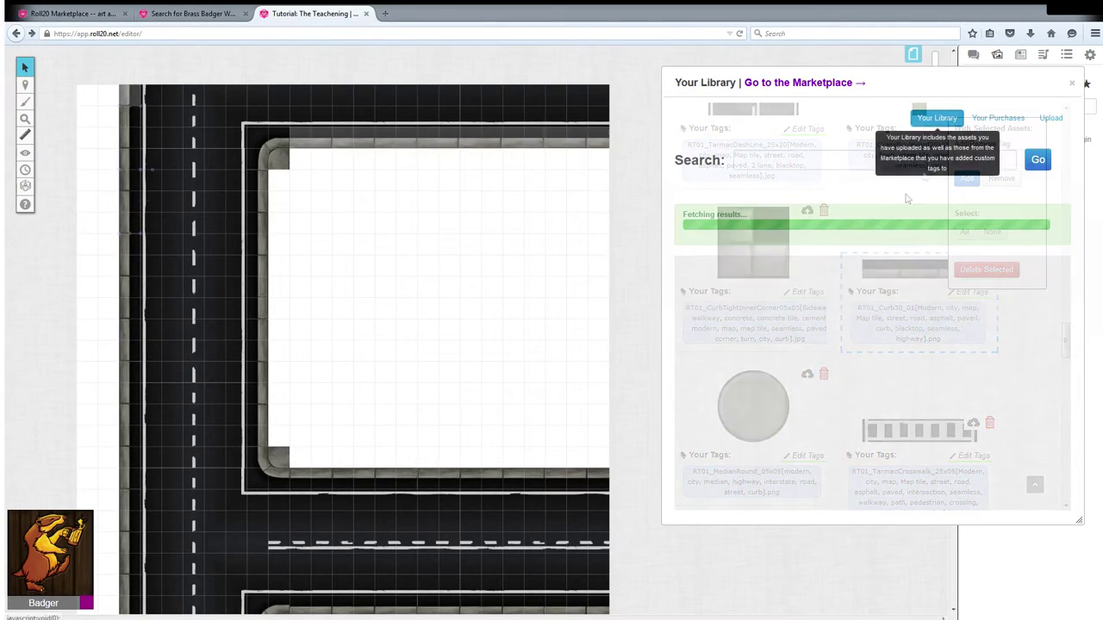
left_click_drag(754, 268, 311, 168)
left_click_drag(311, 169, 311, 164)
left_click_drag(354, 159, 398, 158)
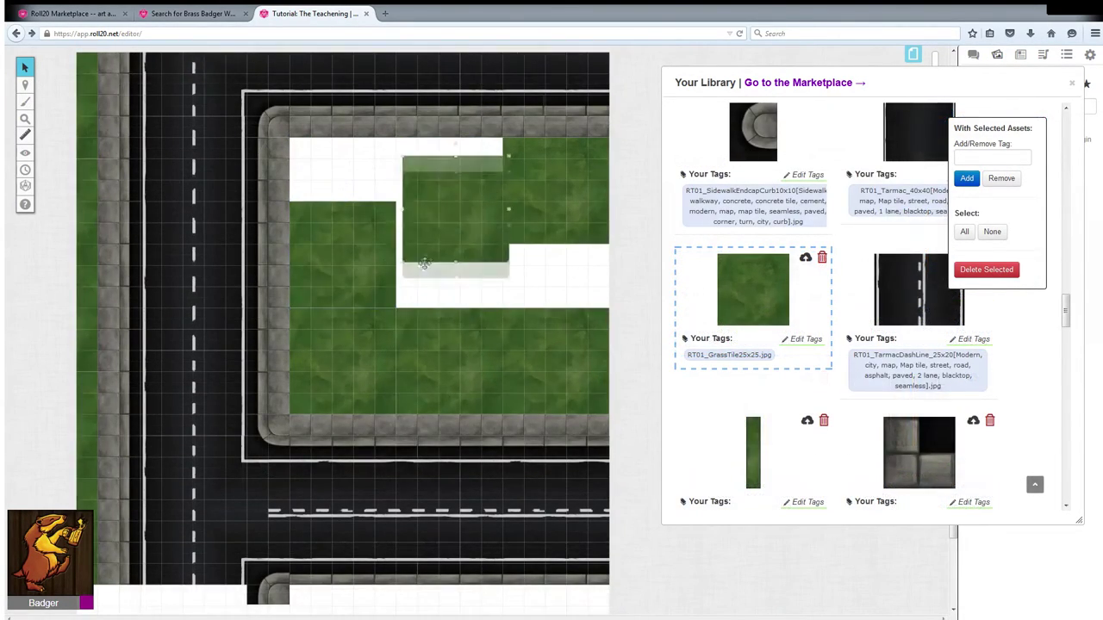
- Move the loose RT01_GrassTile25x25 tile into the block's uncovered area and rotate the rt01_grate_01 drain 180 degrees at the lower curb
left_click_drag(438, 207, 544, 237)
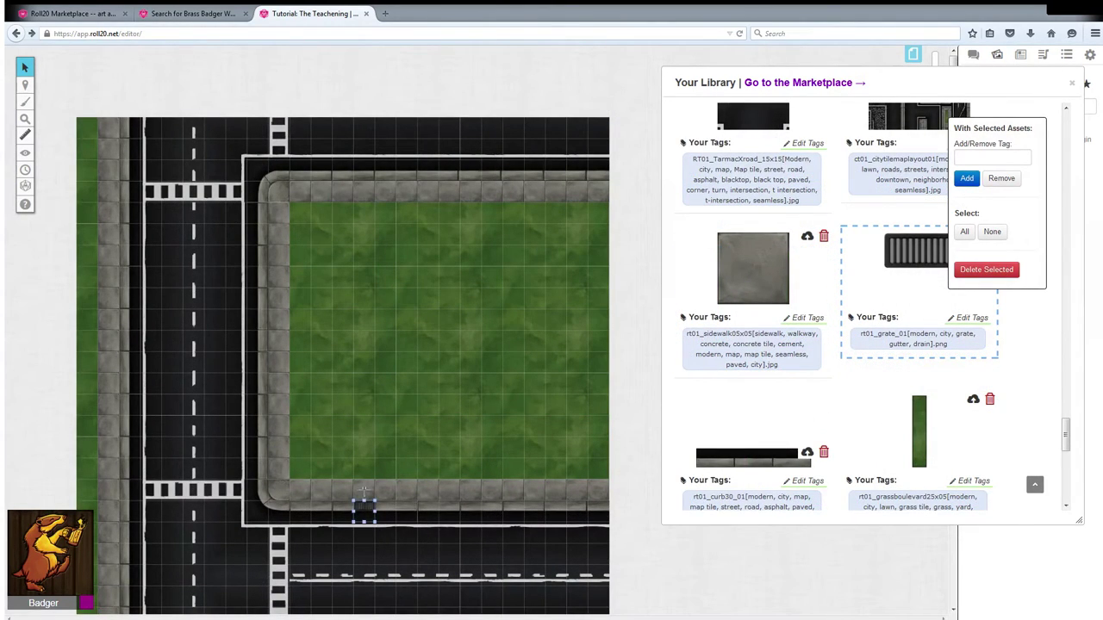
left_click_drag(364, 491, 363, 534)
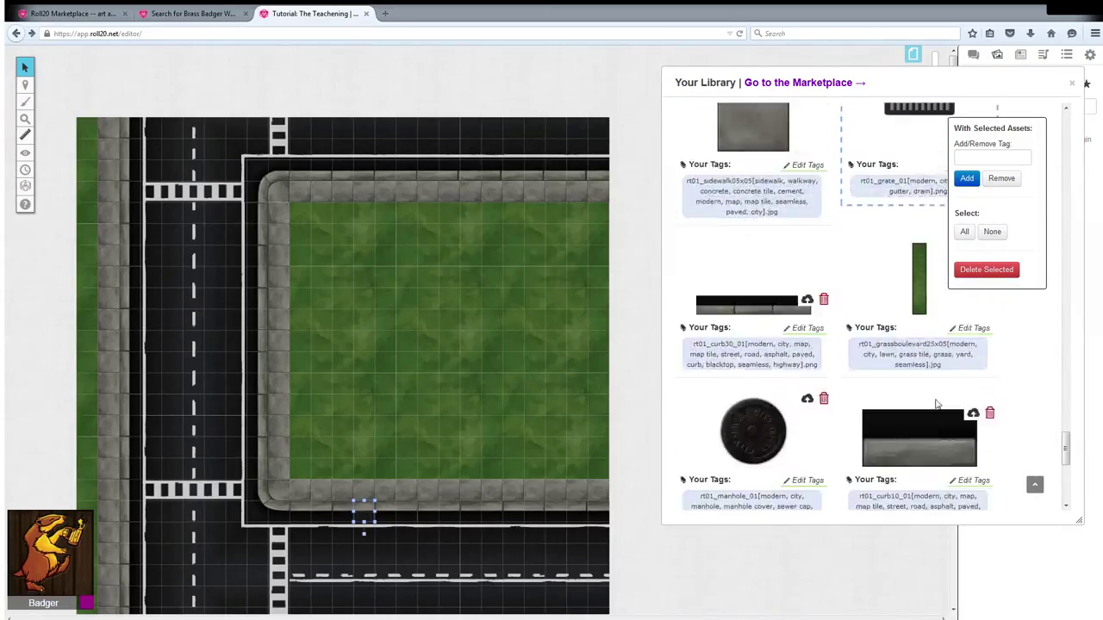